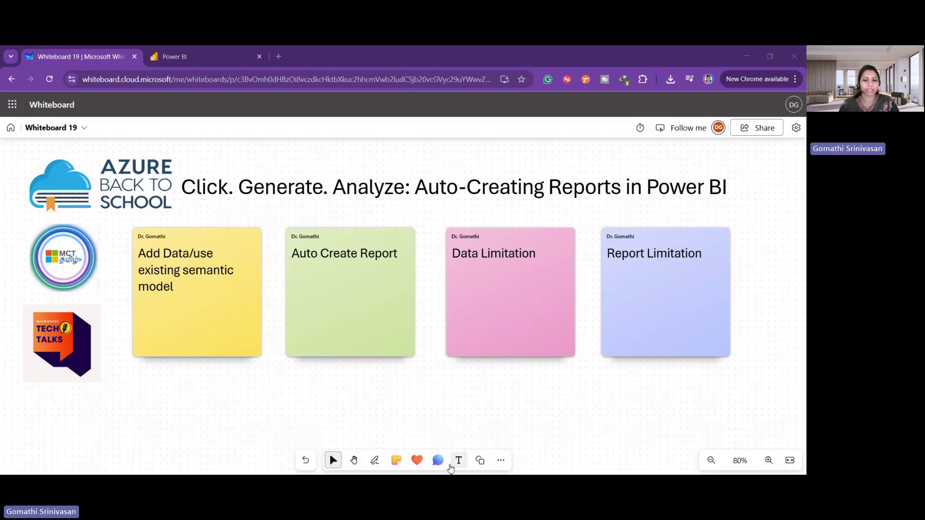
With the green pen, circle 'Add Data' and underline 'model' on the yellow note.
left_click(375, 460)
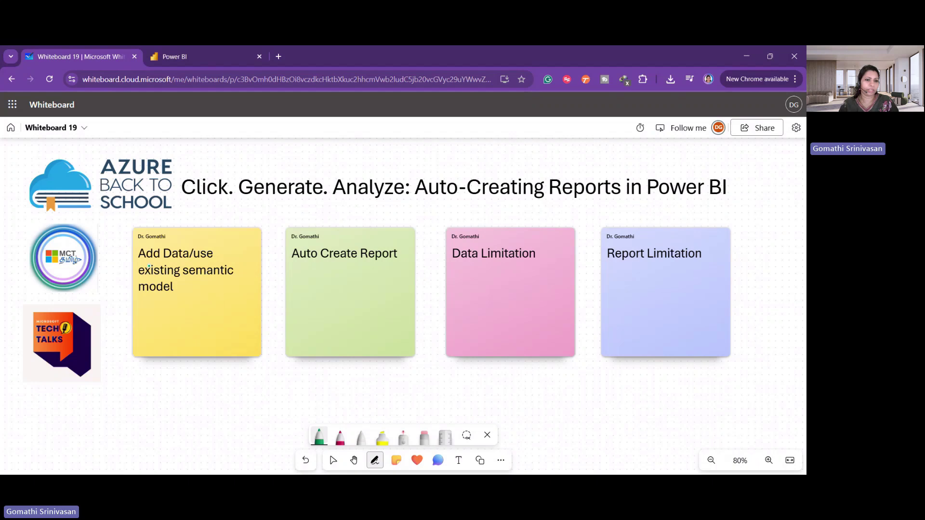
mouse_move(113, 261)
left_mouse_down()
mouse_move(188, 254)
mouse_move(161, 241)
mouse_move(119, 252)
mouse_move(145, 269)
left_mouse_up()
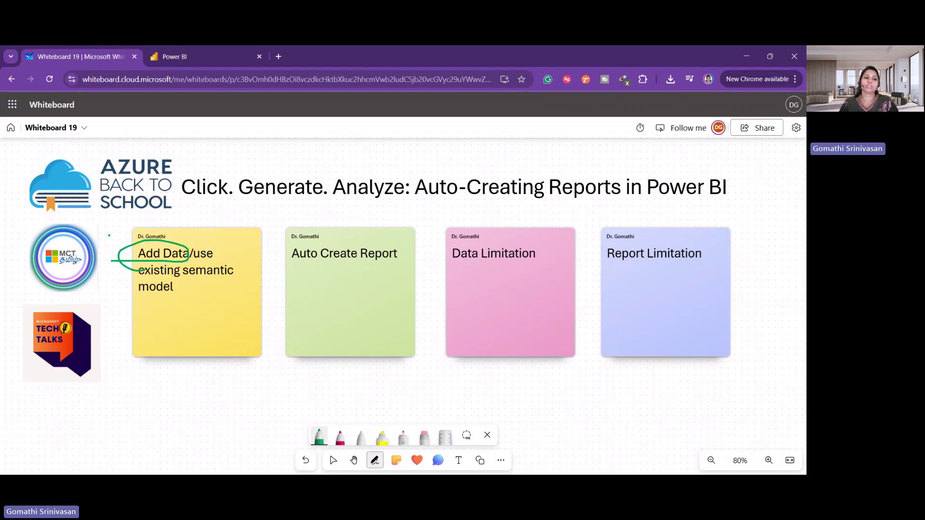
left_click_drag(109, 235, 110, 239)
left_click_drag(209, 289, 180, 301)
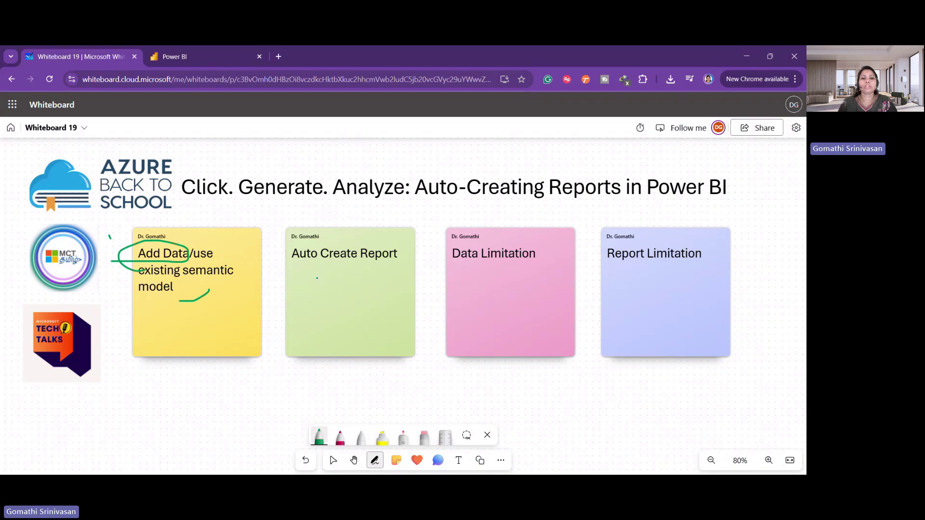
Underline 'Auto Create Report' and zigzag under the Data Limitation and Report Limitation titles.
mouse_move(289, 273)
left_mouse_down()
mouse_move(387, 271)
mouse_move(270, 276)
left_mouse_up()
left_click_drag(341, 265, 379, 260)
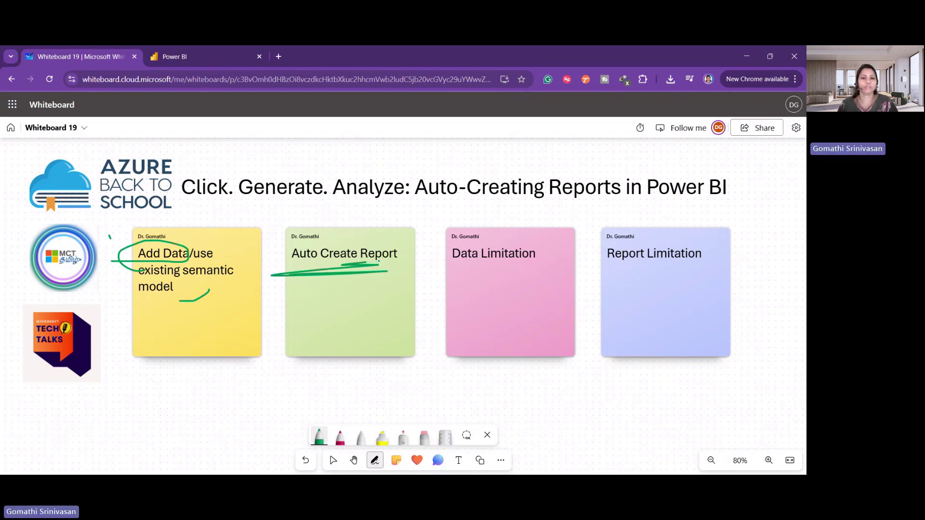
mouse_move(455, 286)
left_mouse_down()
mouse_move(518, 281)
mouse_move(458, 291)
mouse_move(509, 276)
left_mouse_up()
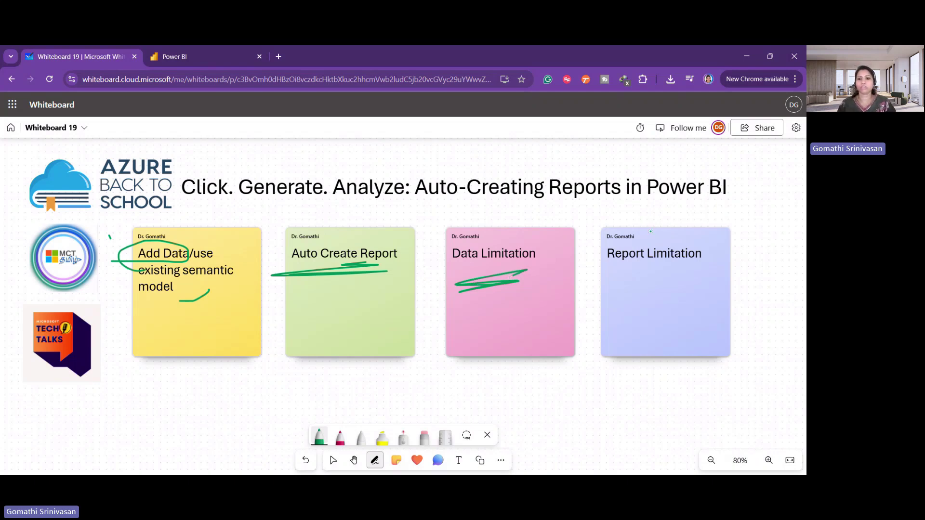
left_click_drag(601, 287, 669, 281)
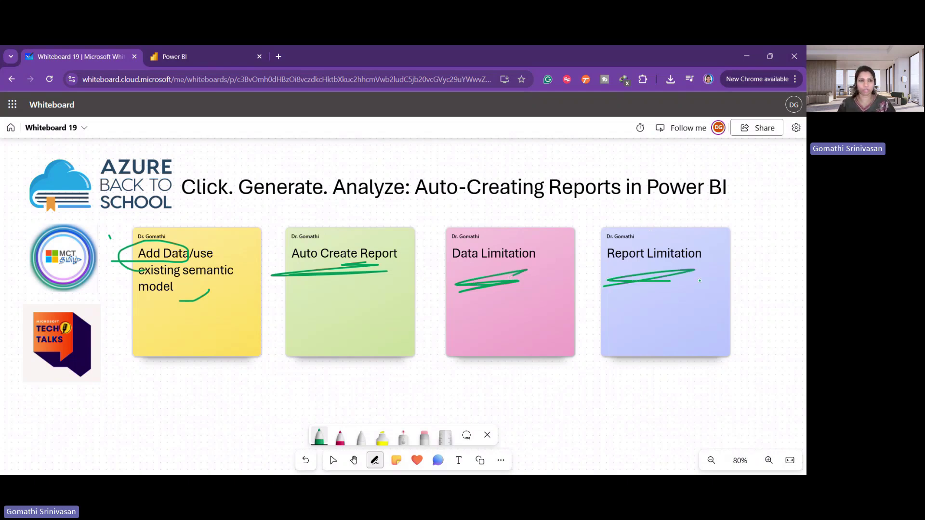
Switch to Power BI and start a new report.
left_click(188, 58)
scroll(450, 344, "down", 1)
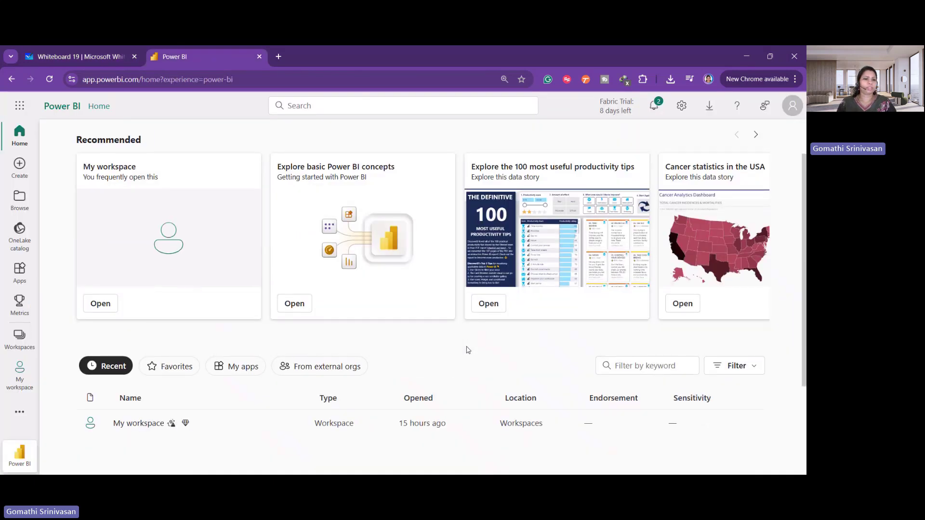
scroll(467, 349, "up", 1)
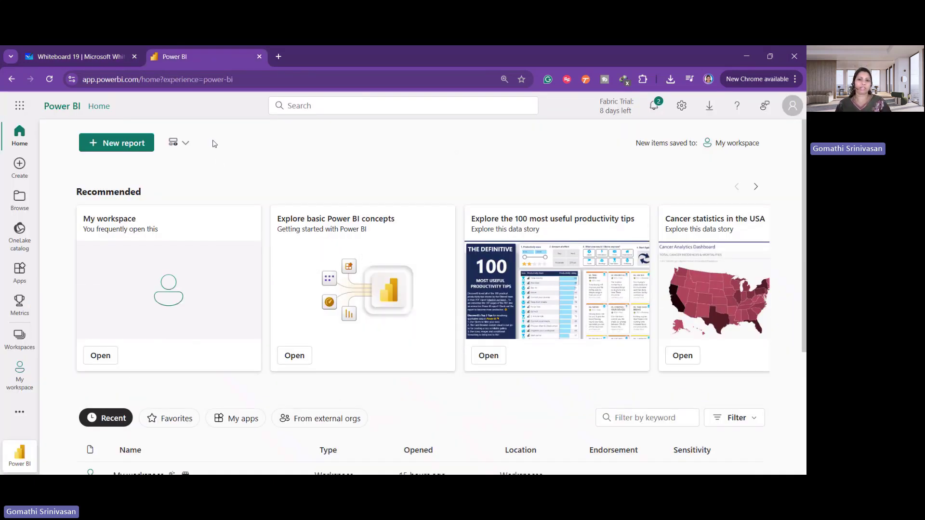
scroll(250, 371, "down", 2)
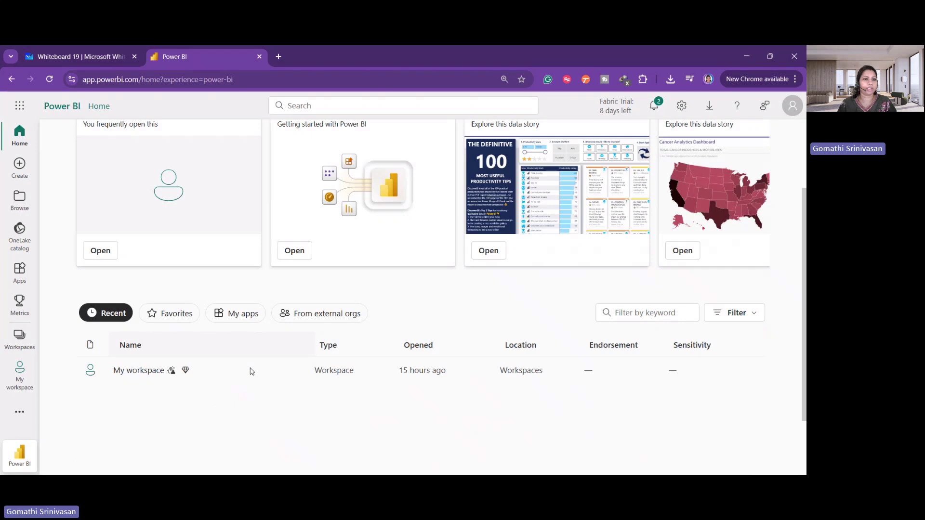
scroll(250, 371, "up", 2)
left_click(118, 143)
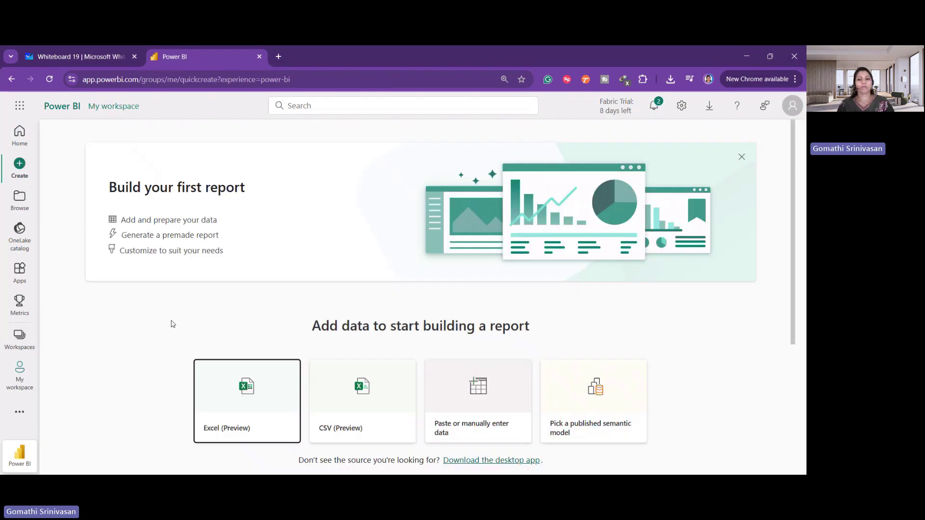
Zoom the page in, choose 'Paste or manually enter data', then return to Whiteboard.
key("ctrl+plus")
key("ctrl+plus")
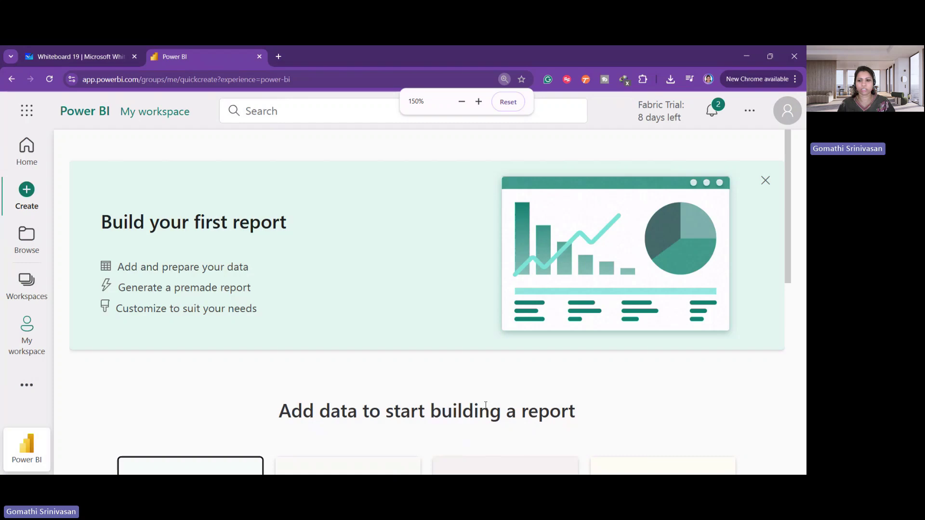
scroll(486, 409, "down", 5)
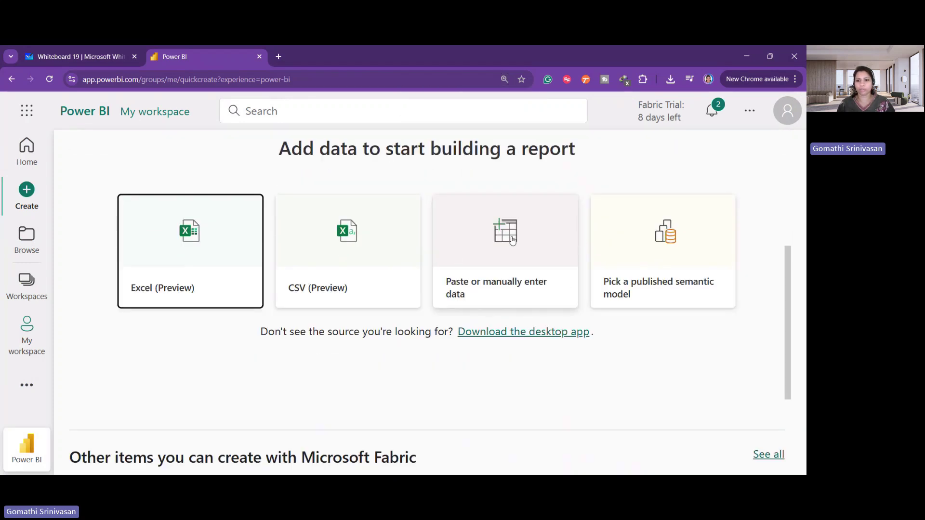
left_click(570, 238)
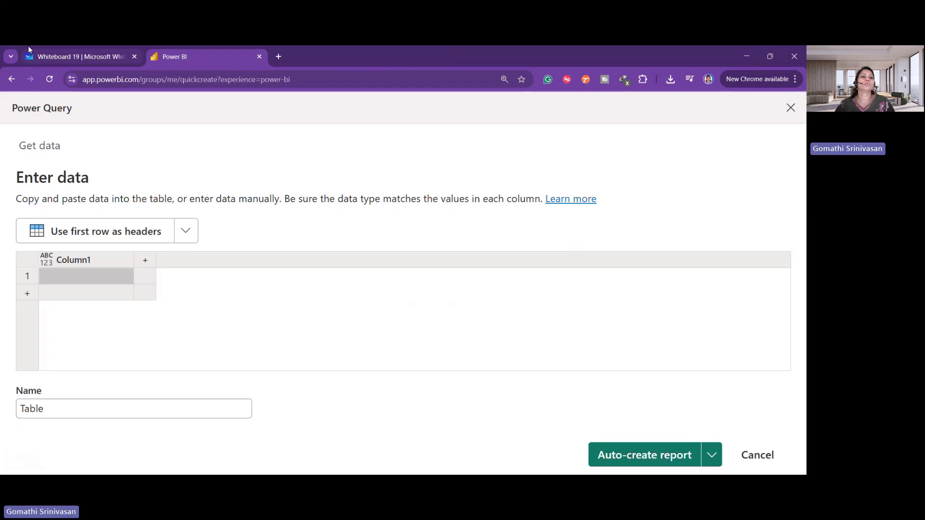
left_click(69, 48)
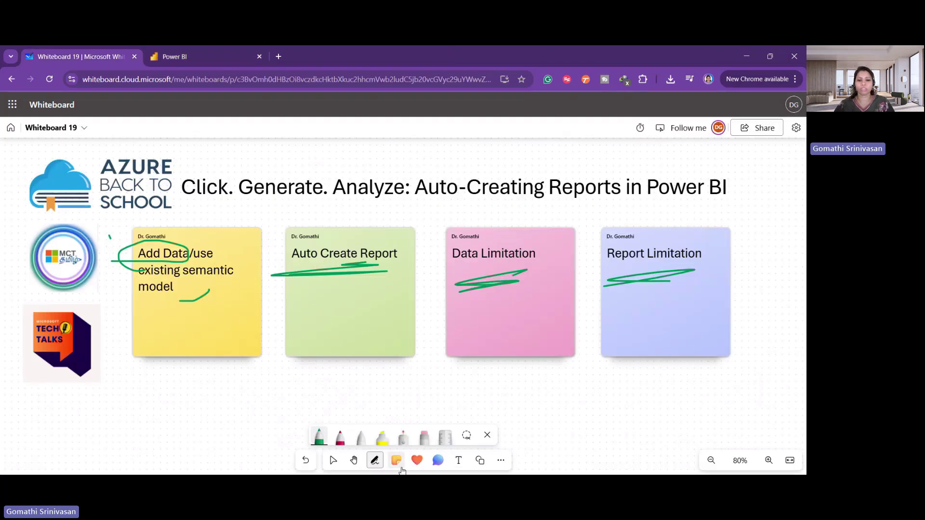
Pan the board up and handwrite 'Service — SaaS' in green pen below the sticky notes.
left_click(354, 459)
left_click_drag(382, 403, 381, 295)
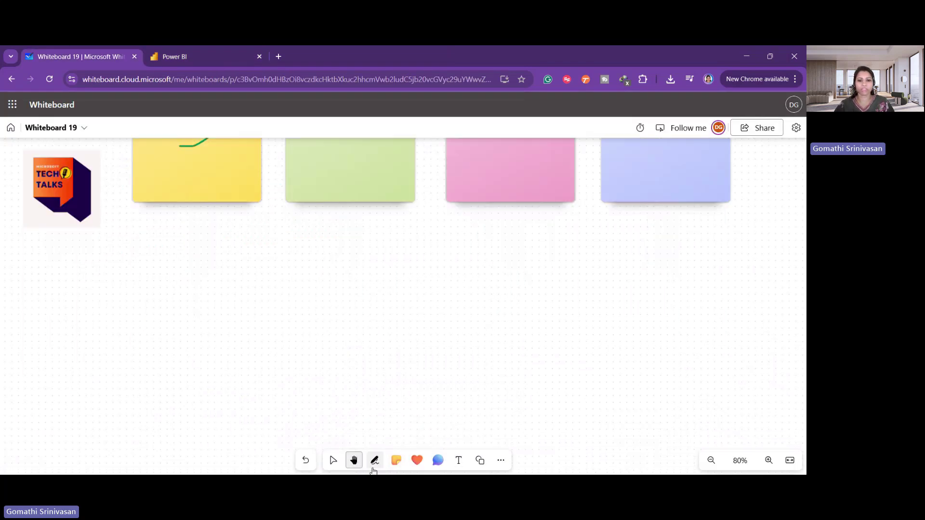
left_click(375, 460)
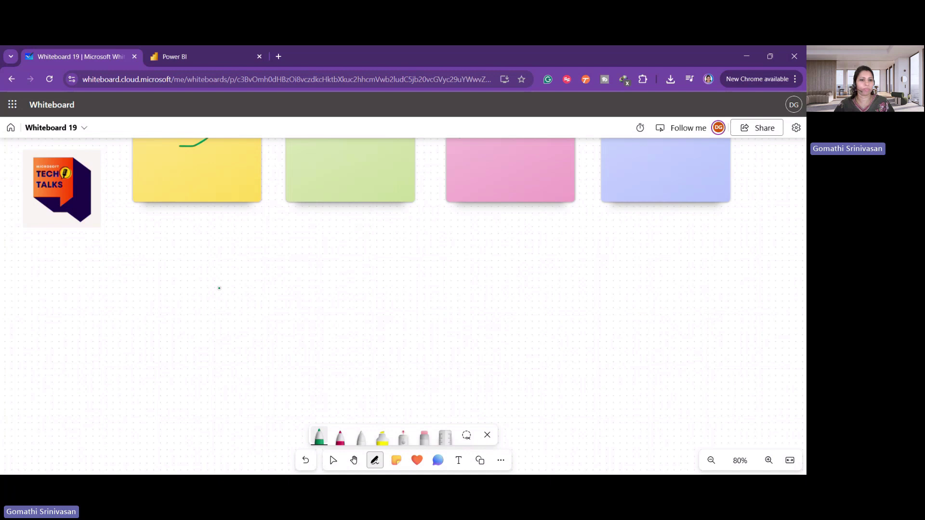
mouse_move(229, 272)
left_mouse_down()
mouse_move(213, 308)
mouse_move(236, 326)
mouse_move(298, 339)
left_mouse_up()
mouse_move(310, 316)
left_mouse_down()
mouse_move(307, 339)
mouse_move(334, 310)
mouse_move(345, 321)
mouse_move(393, 323)
left_mouse_up()
left_click_drag(440, 276, 414, 341)
mouse_move(463, 319)
left_mouse_down()
mouse_move(456, 342)
mouse_move(471, 343)
left_mouse_up()
mouse_move(492, 316)
left_mouse_down()
mouse_move(482, 340)
mouse_move(494, 341)
left_mouse_up()
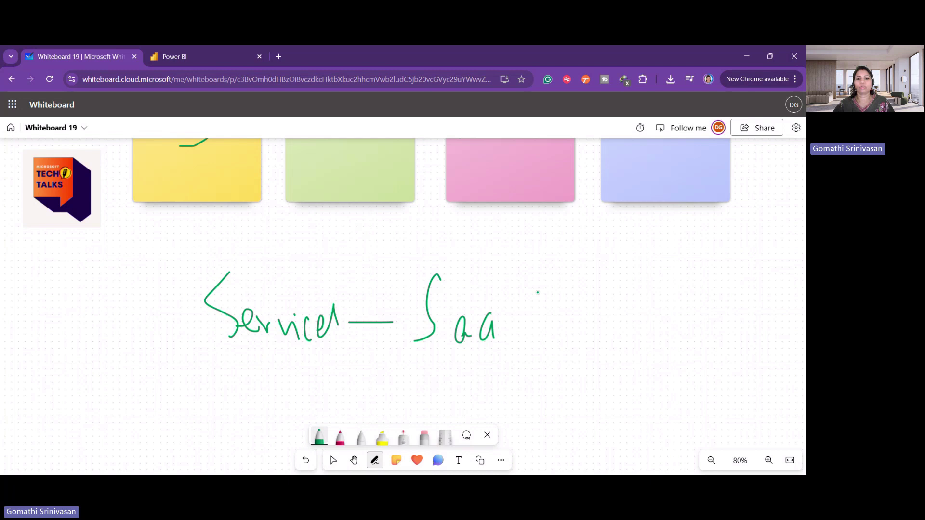
mouse_move(540, 288)
left_mouse_down()
mouse_move(534, 326)
mouse_move(513, 329)
left_mouse_up()
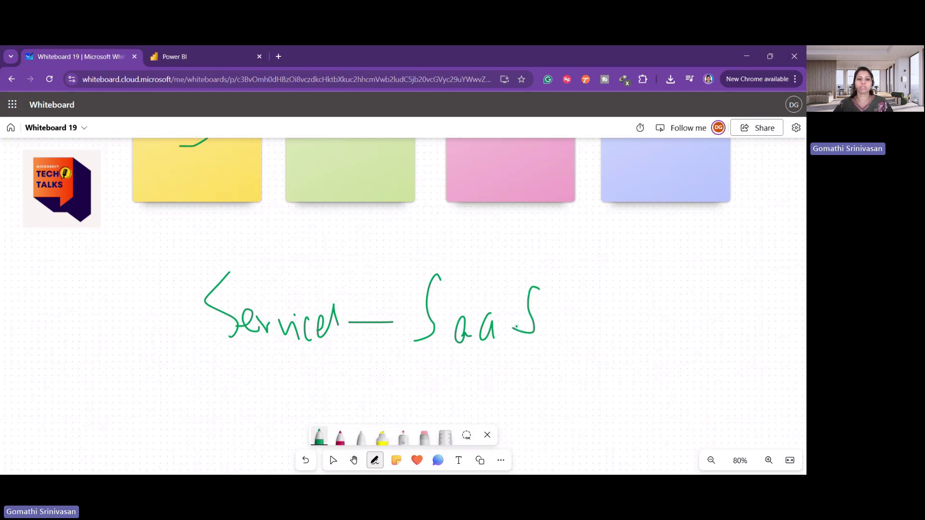
left_click(179, 52)
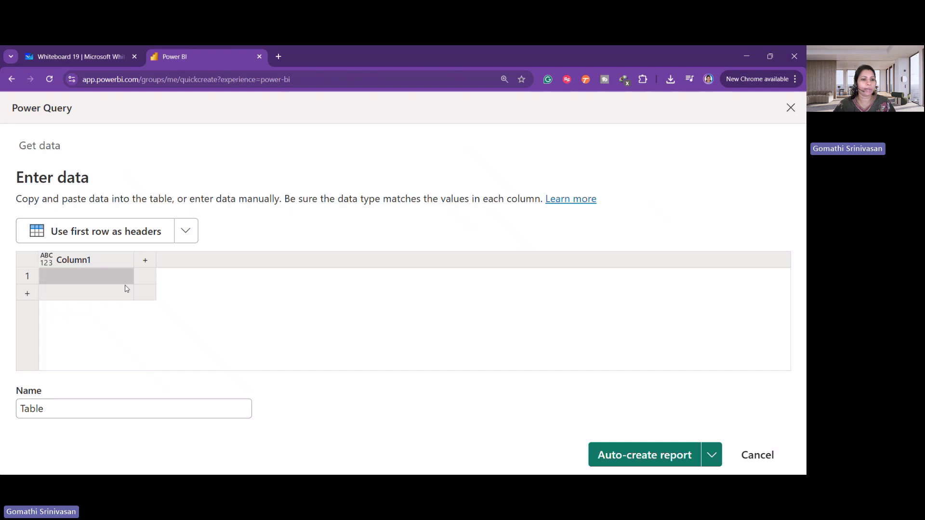
Paste the copied sales data into the Enter data table and use its first row as headers.
left_click(95, 291)
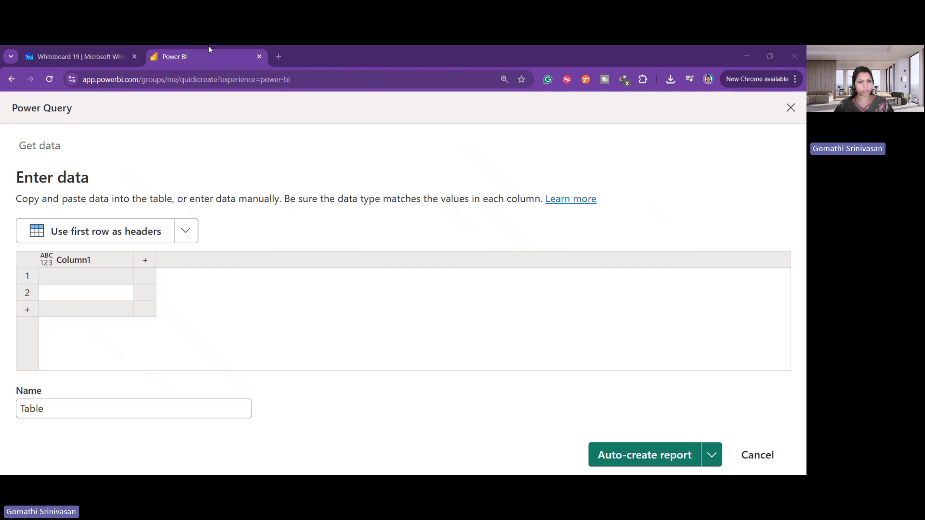
left_click(370, 248)
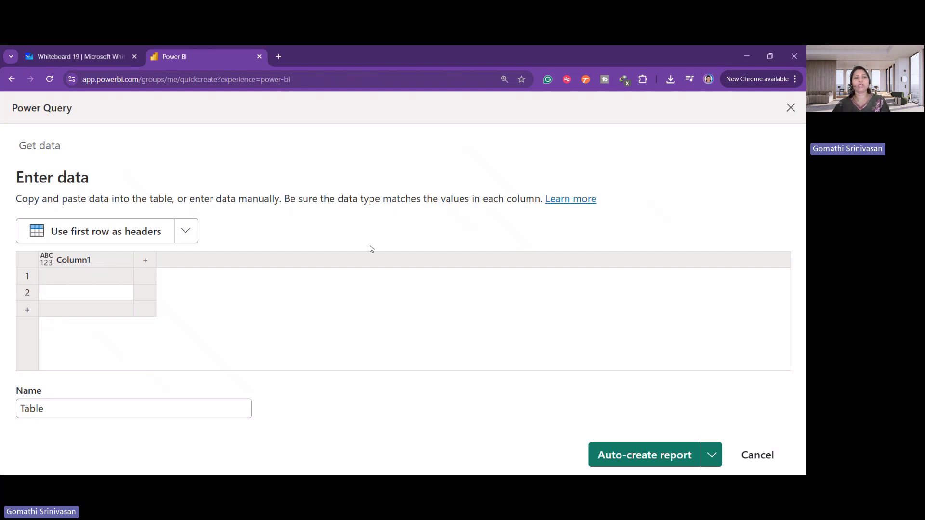
key("ctrl+v")
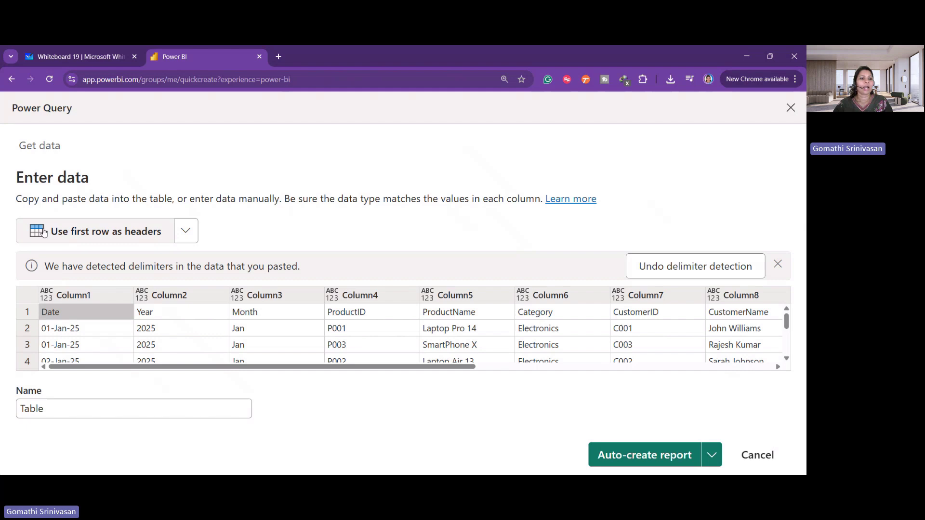
left_click(187, 230)
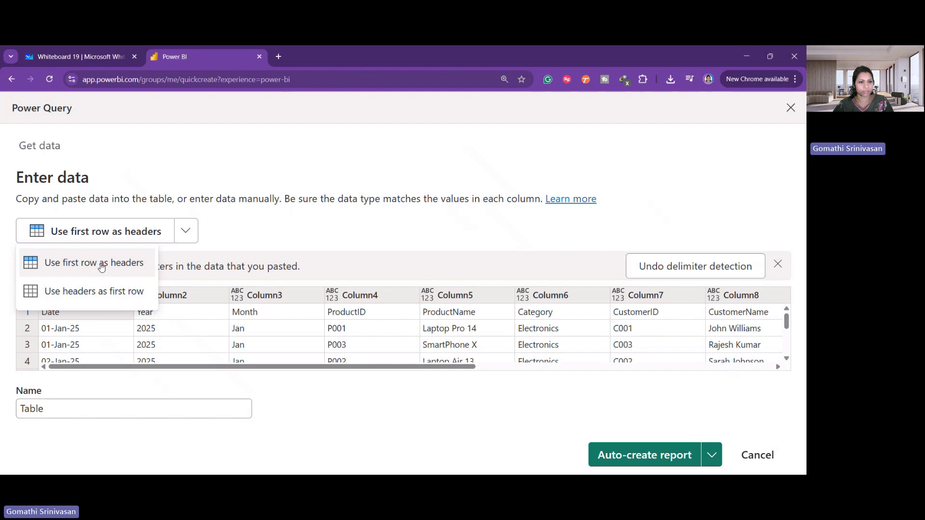
left_click(101, 268)
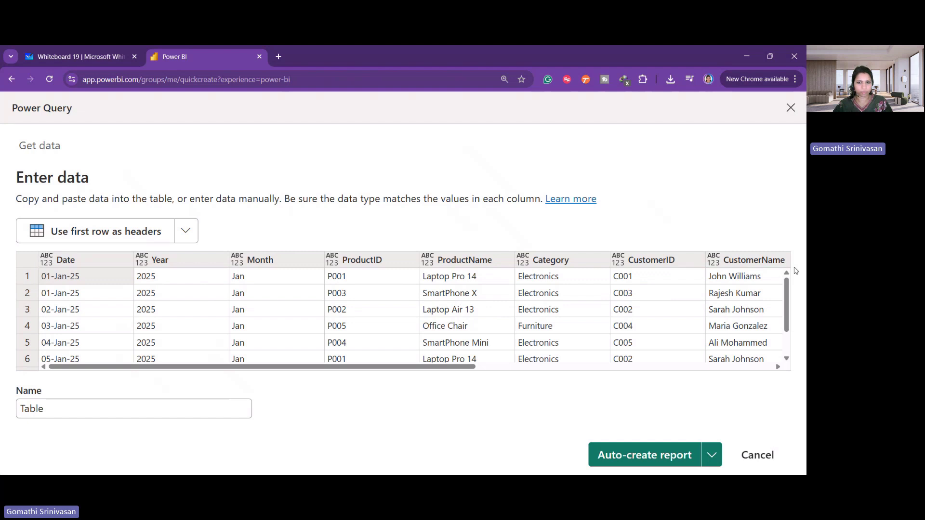
Set the Date column to Date type and Year to Whole number.
left_click(48, 259)
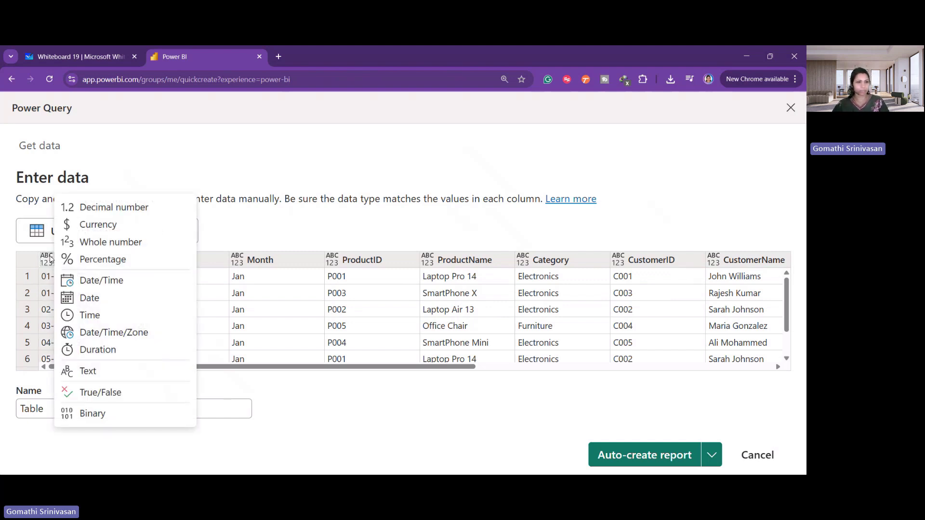
left_click(91, 299)
left_click(148, 264)
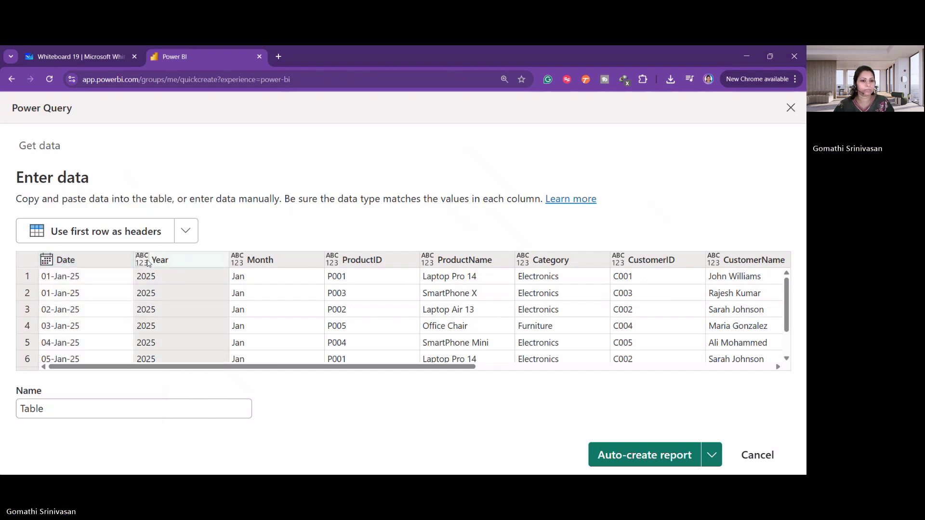
left_click(148, 263)
key("Right")
left_click(142, 261)
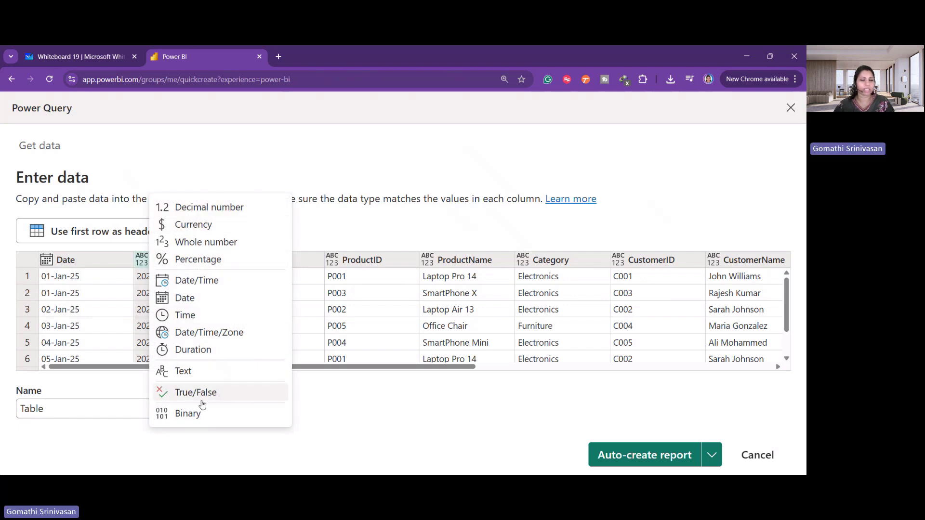
left_click(206, 242)
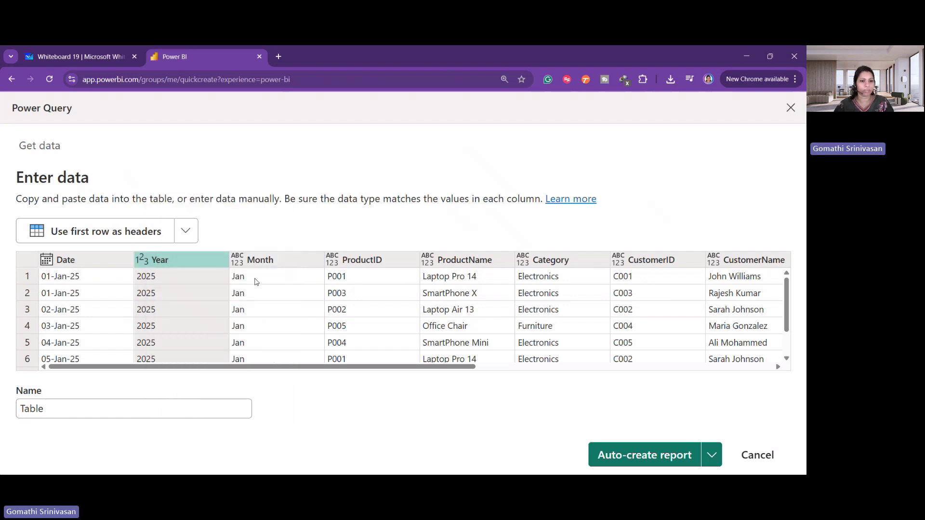
Set Month, ProductID and ProductName columns to Text.
left_click(238, 259)
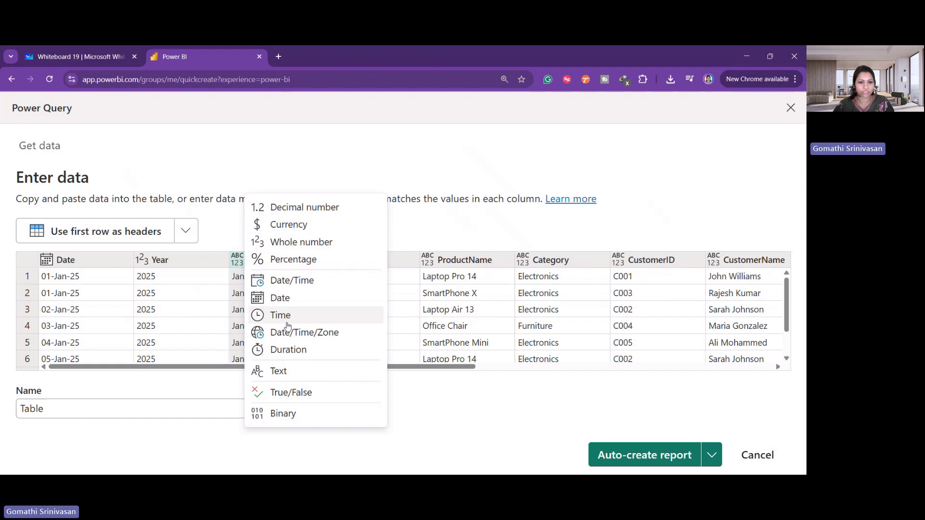
left_click(289, 372)
left_click(331, 260)
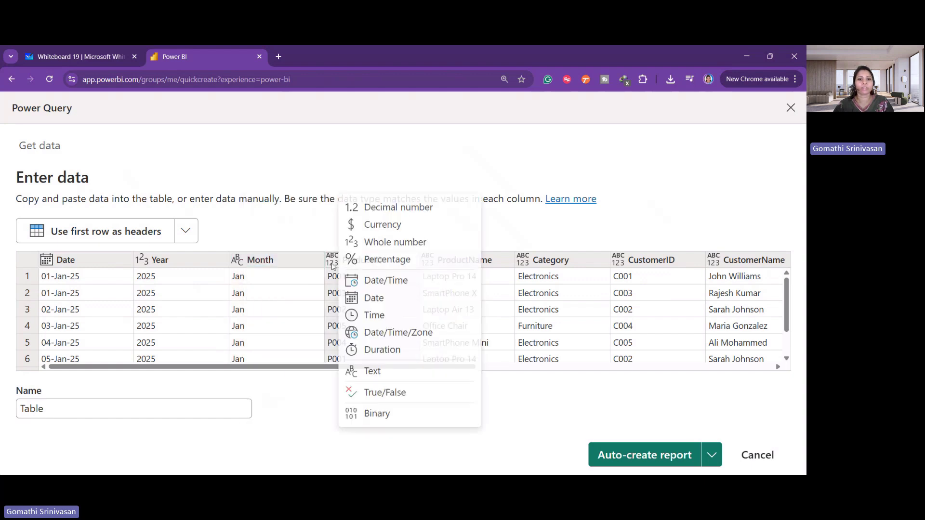
left_click(373, 371)
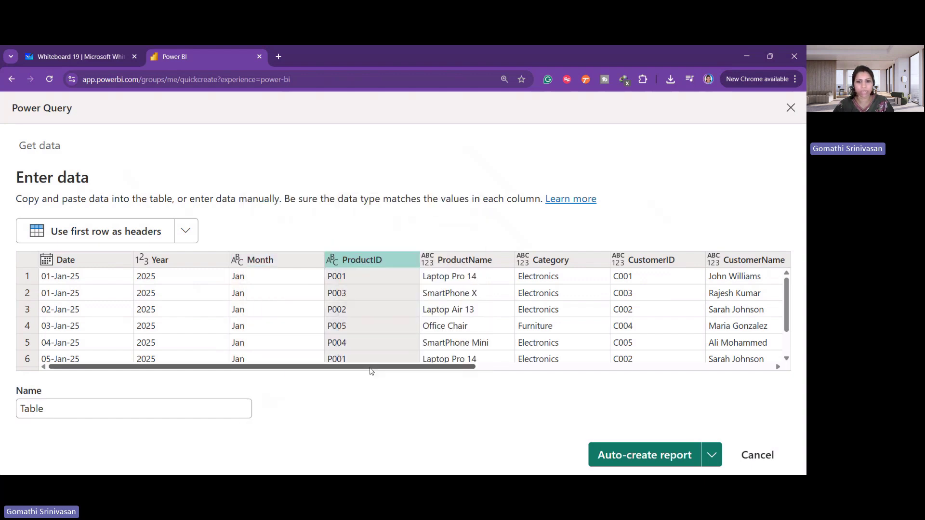
left_click(431, 259)
left_click(466, 372)
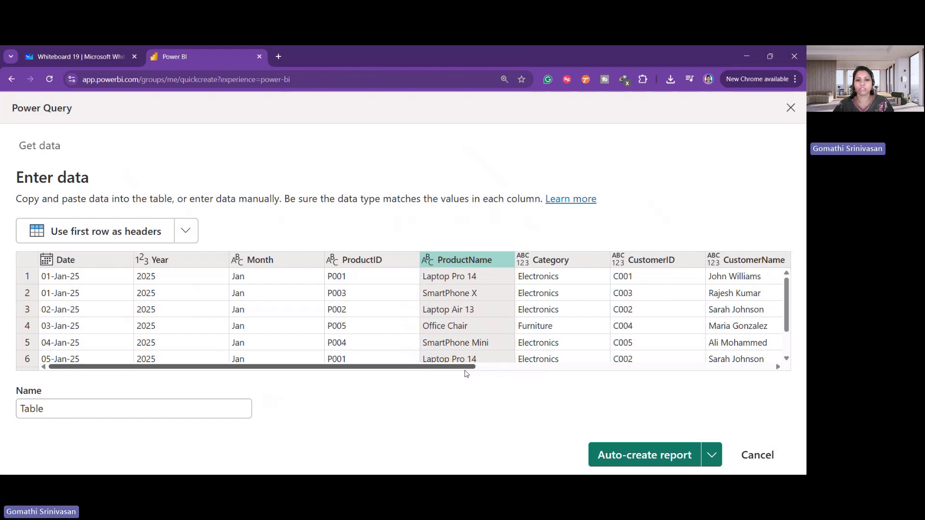
left_click_drag(439, 369, 656, 389)
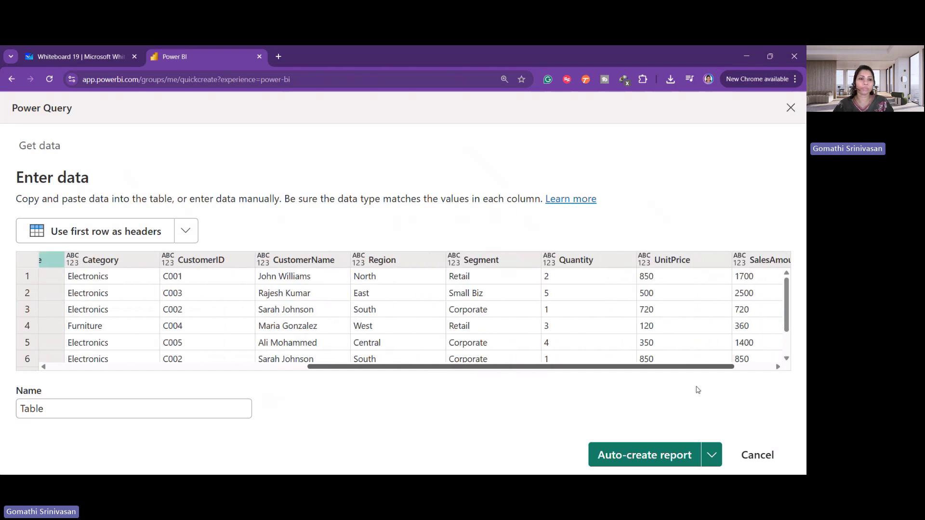
left_click_drag(426, 375, 364, 375)
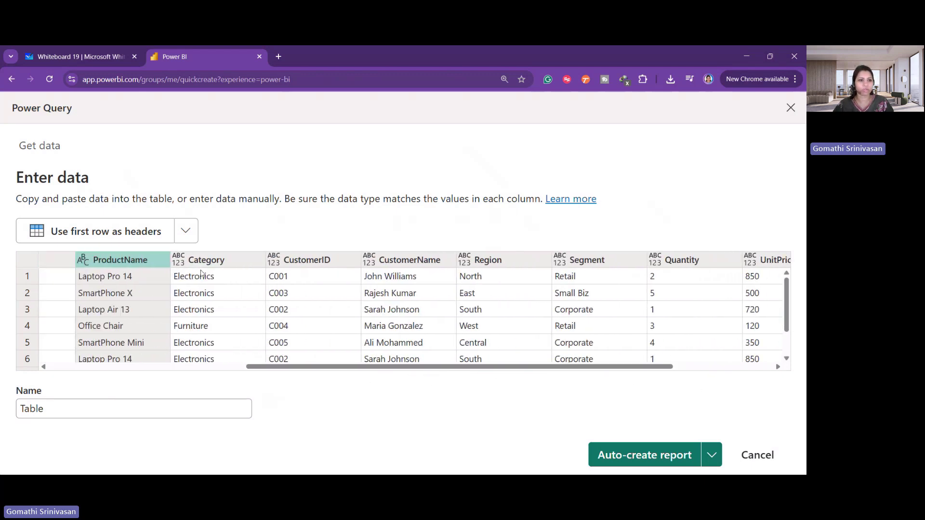
Set Category, CustomerID, CustomerName, Region and Segment columns to Text.
left_click(178, 259)
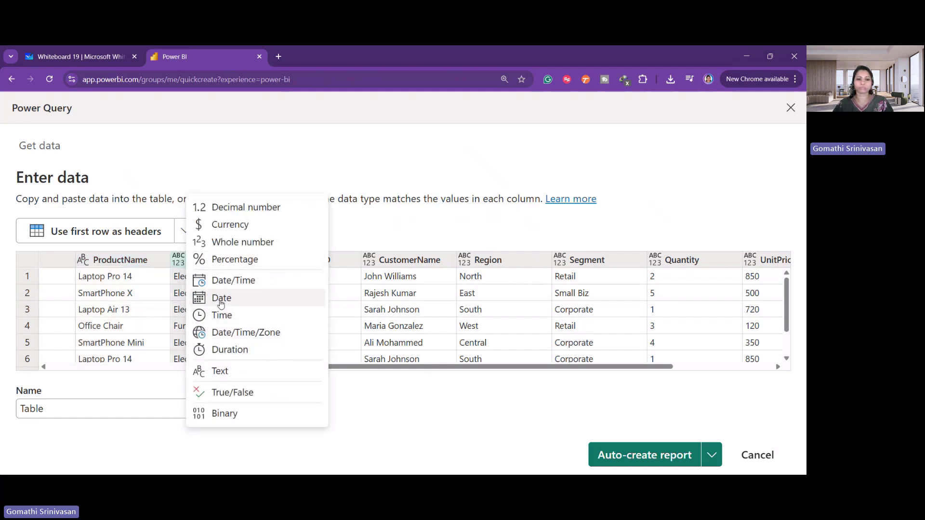
left_click(220, 371)
left_click(273, 259)
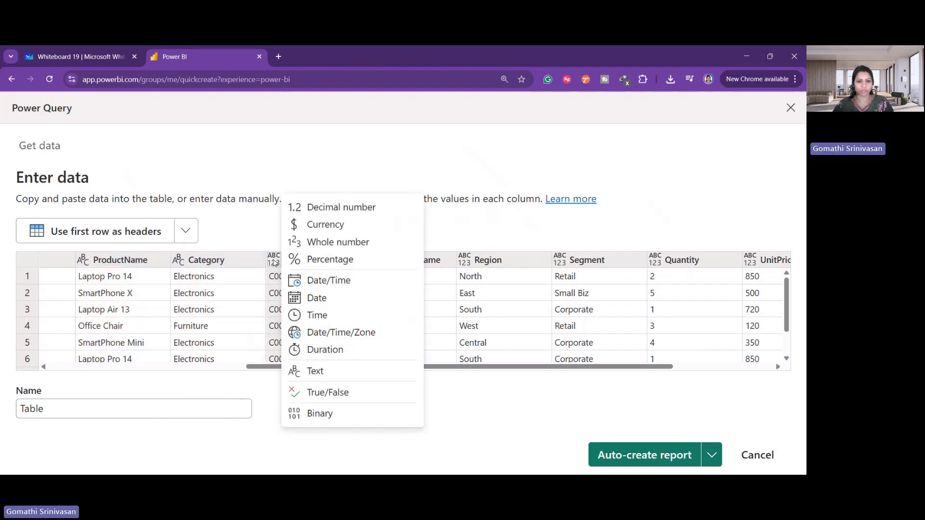
left_click(315, 370)
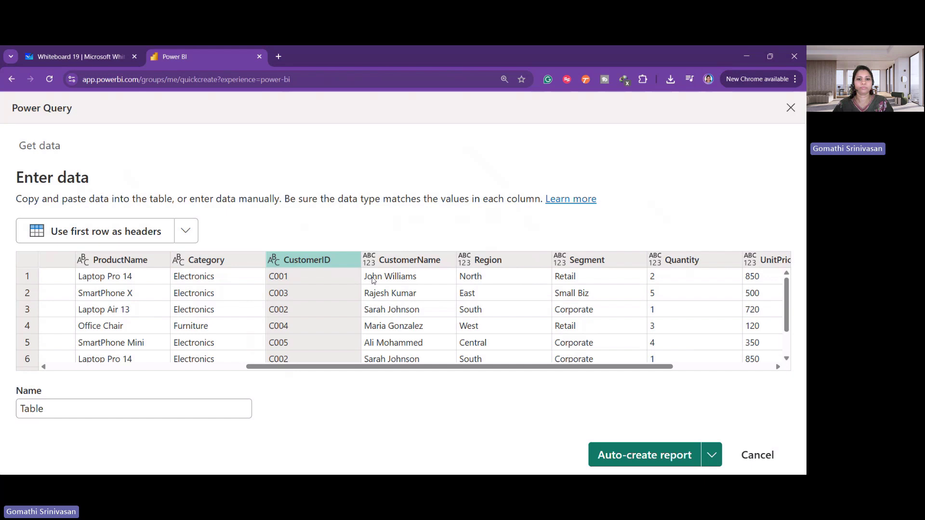
left_click(368, 259)
left_click(410, 370)
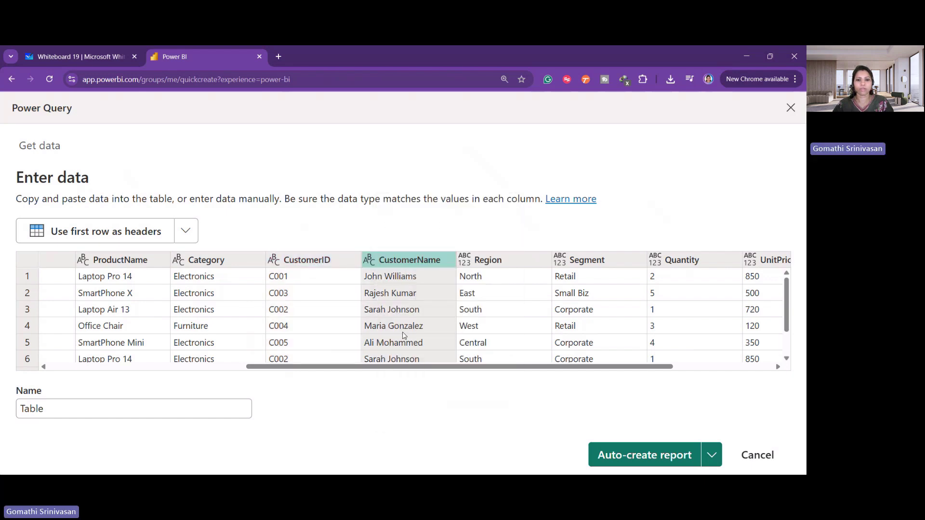
left_click(469, 260)
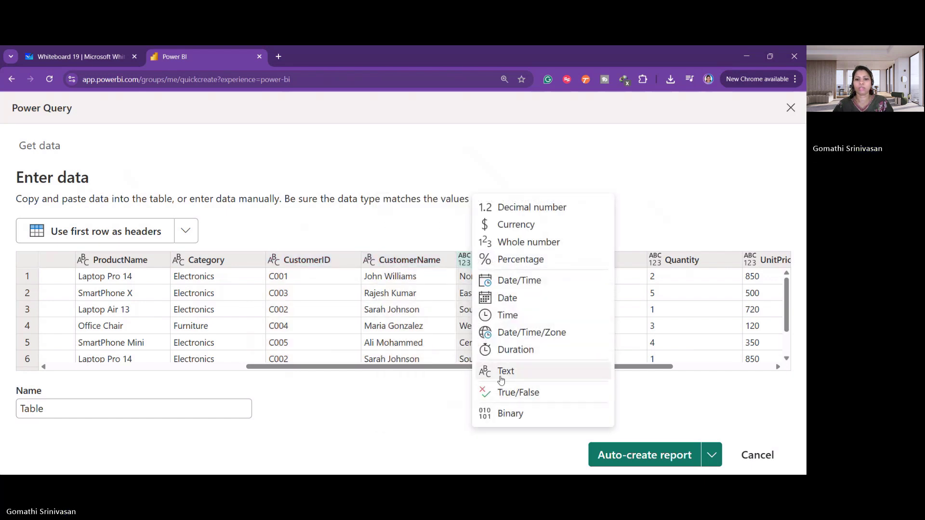
left_click(501, 380)
left_click(560, 260)
left_click(590, 371)
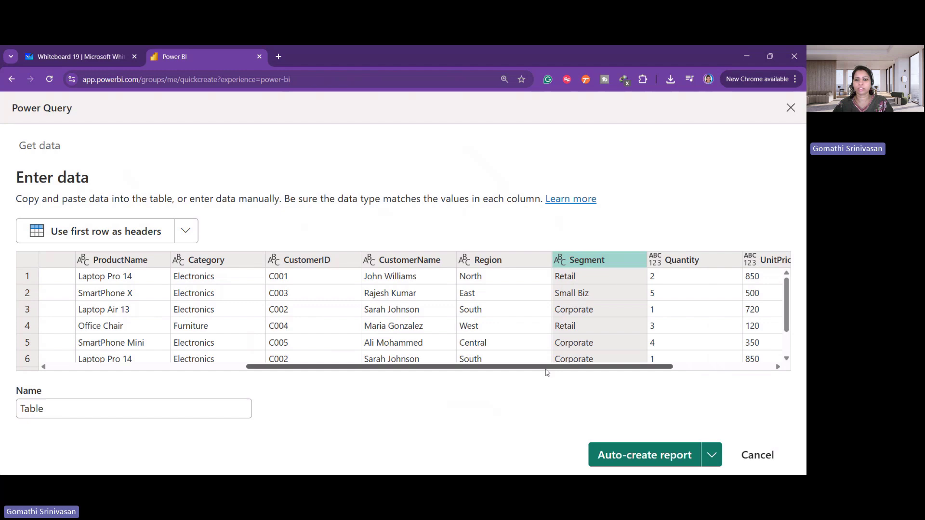
left_click_drag(546, 372, 684, 386)
Set Quantity, UnitPrice and SalesAmount columns to Whole number.
left_click(481, 262)
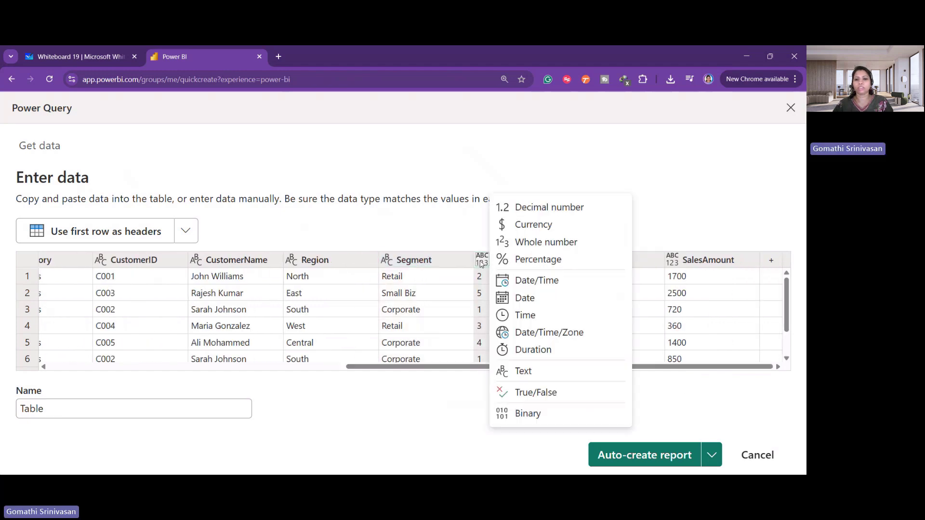
left_click(530, 242)
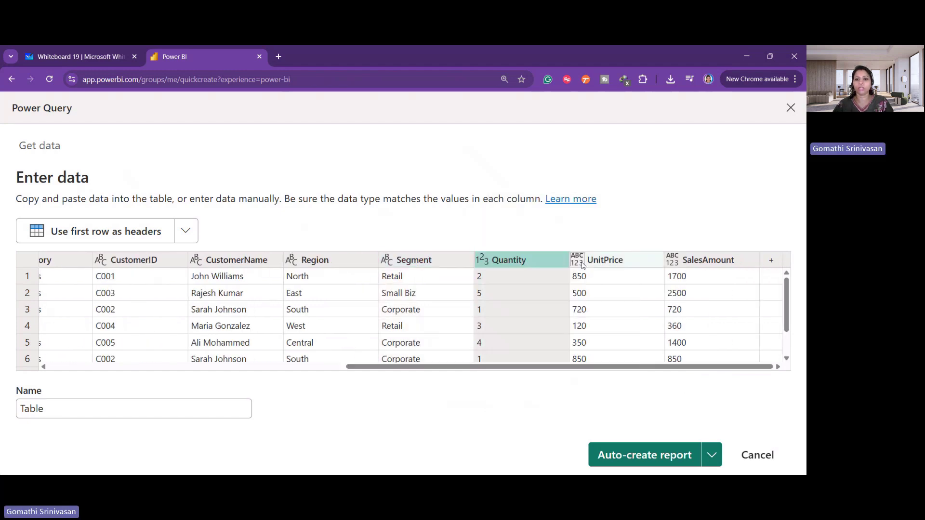
left_click(578, 261)
left_click(636, 242)
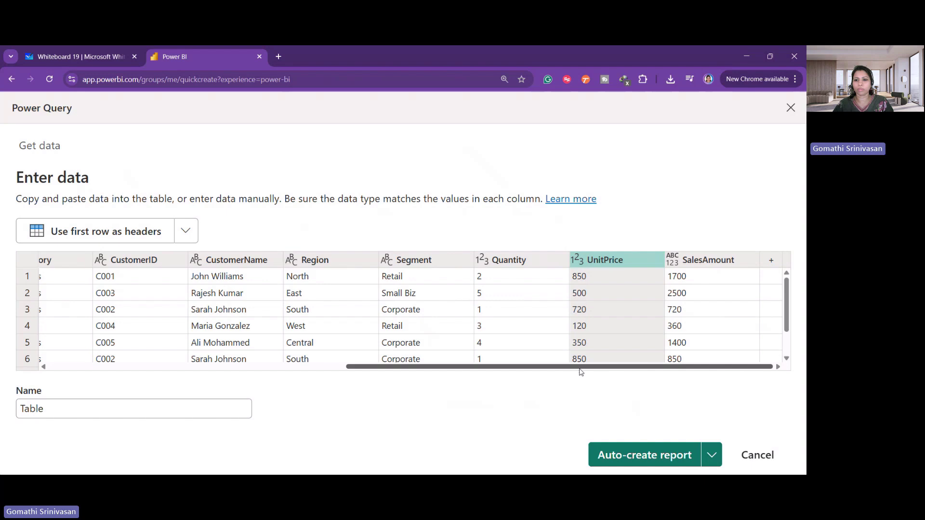
left_click(672, 260)
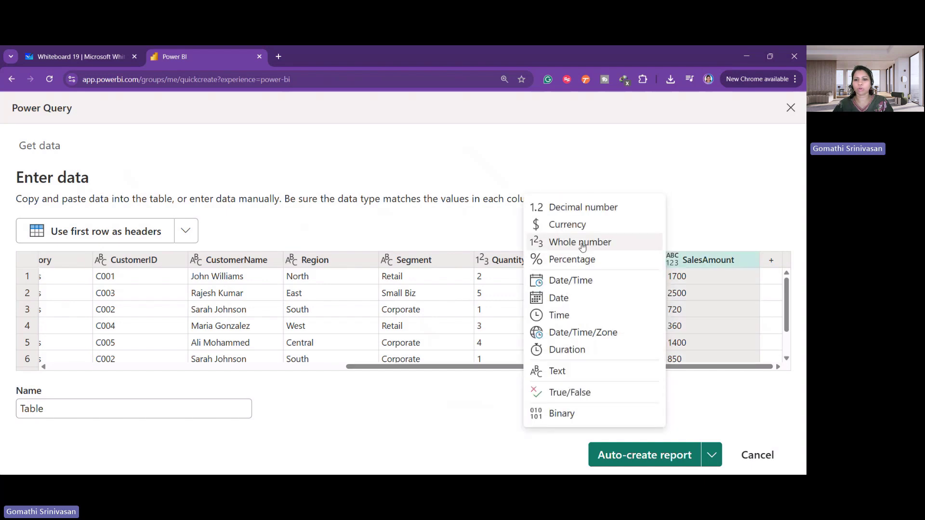
left_click(581, 245)
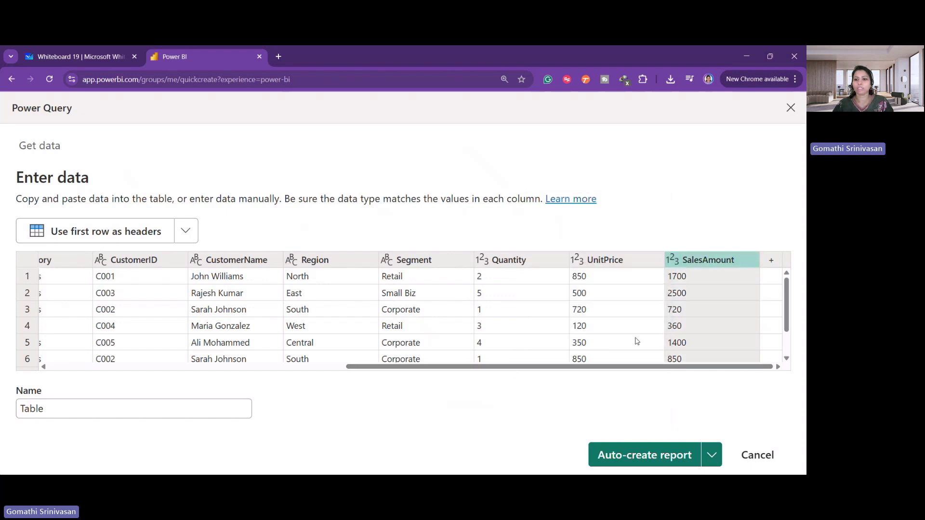
scroll(635, 340, "down", 2)
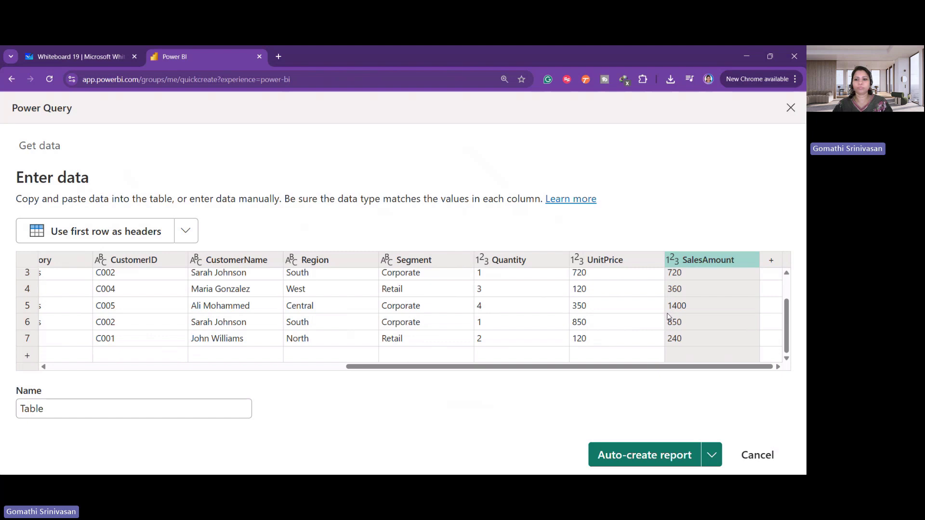
scroll(668, 318, "up", 2)
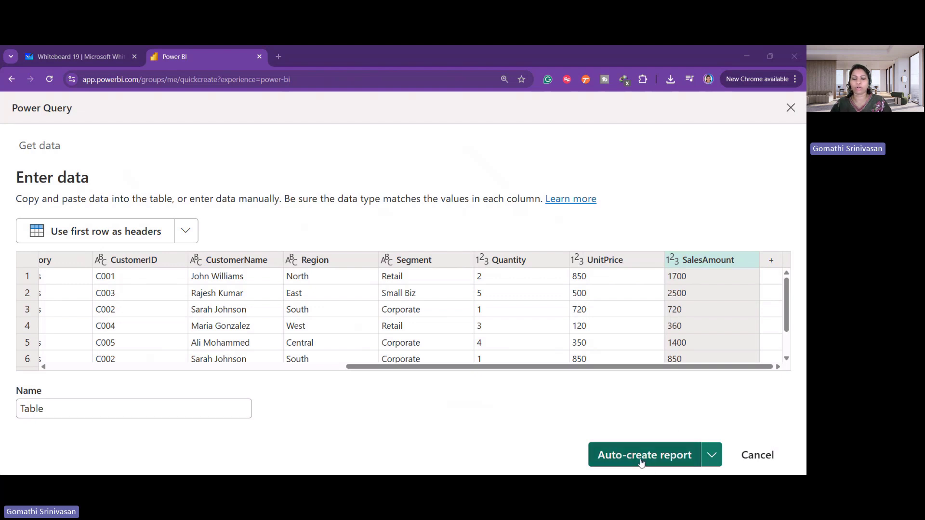
Rename the table from 'Table' to 'Sales Data' and auto-create a report from it.
left_click(712, 455)
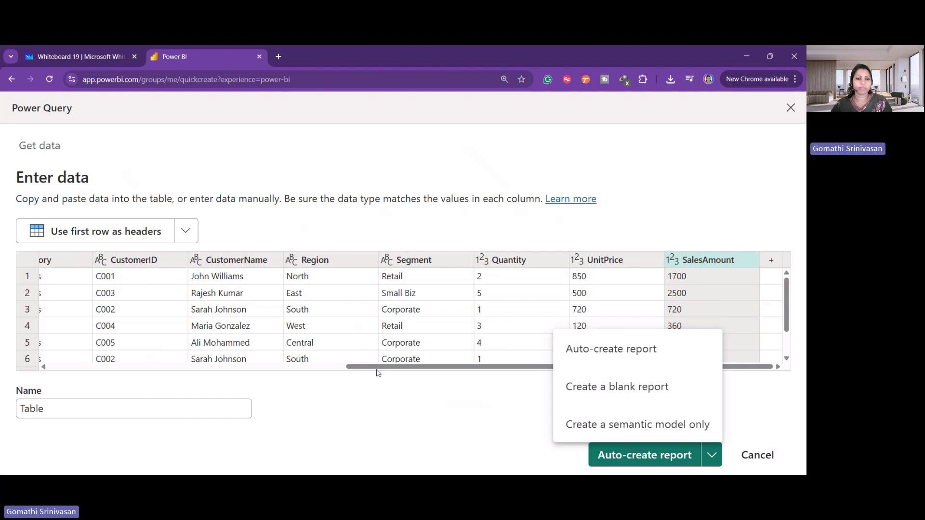
left_click(389, 435)
left_click(109, 403)
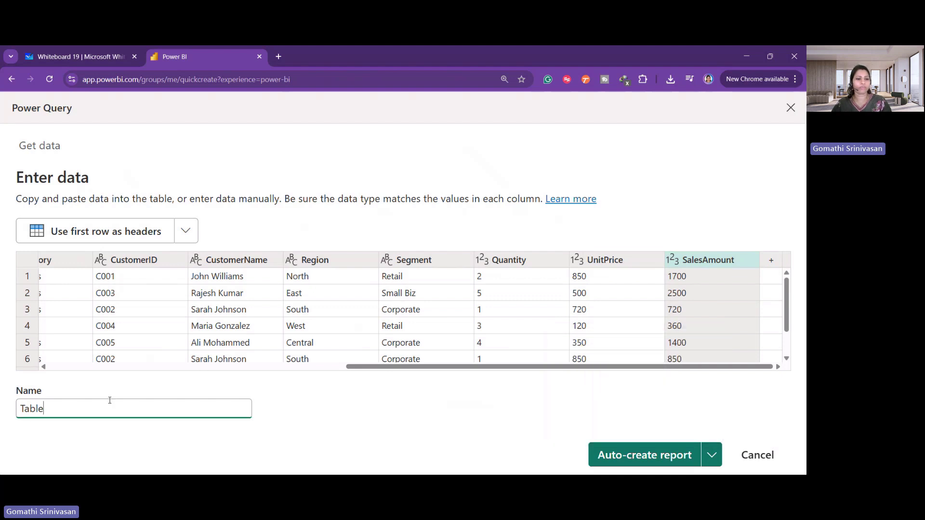
double_click(117, 413)
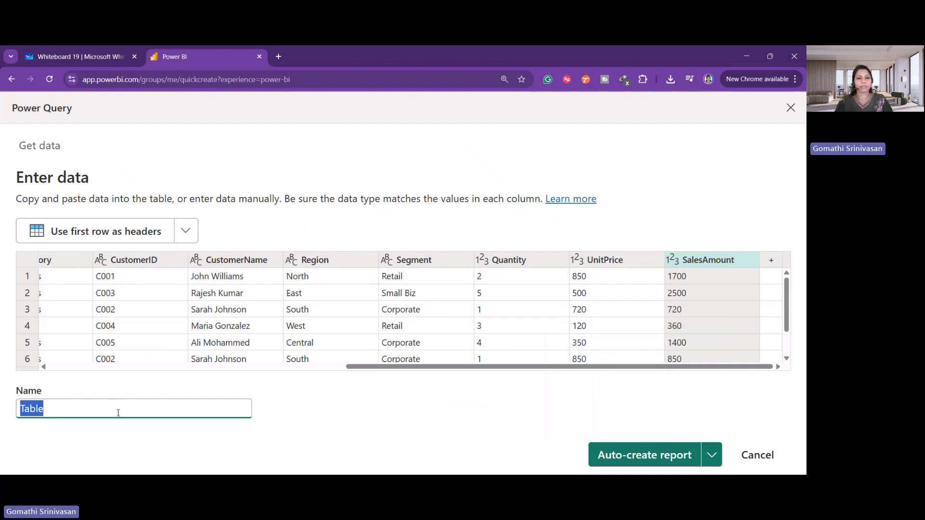
type("Sale")
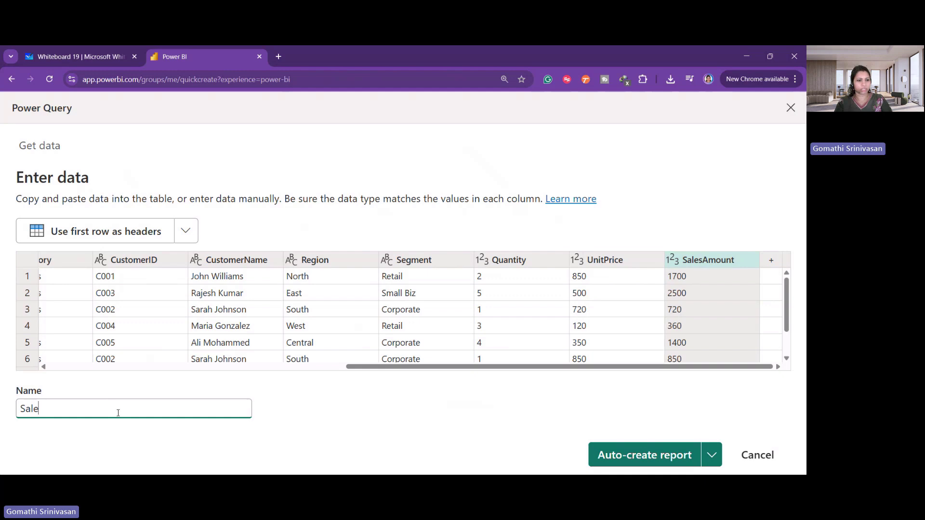
type("s Data")
left_click(505, 391)
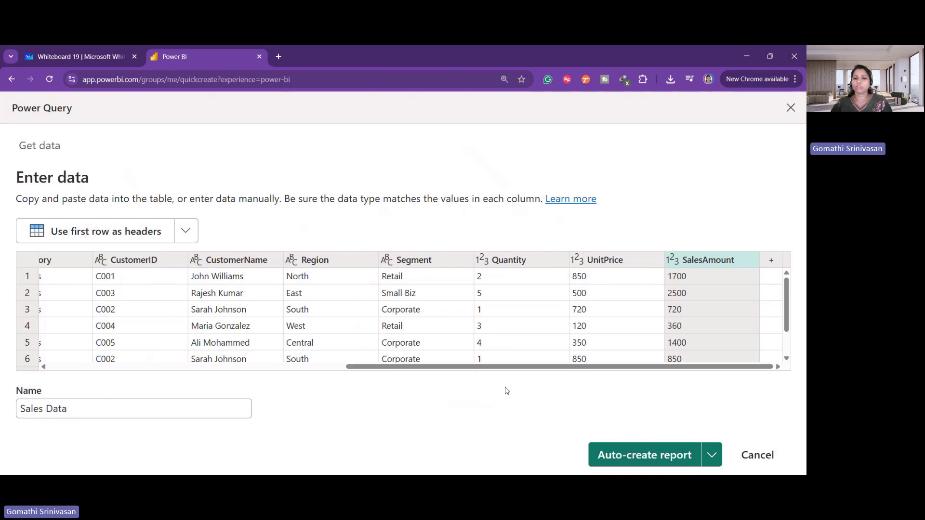
left_click(642, 461)
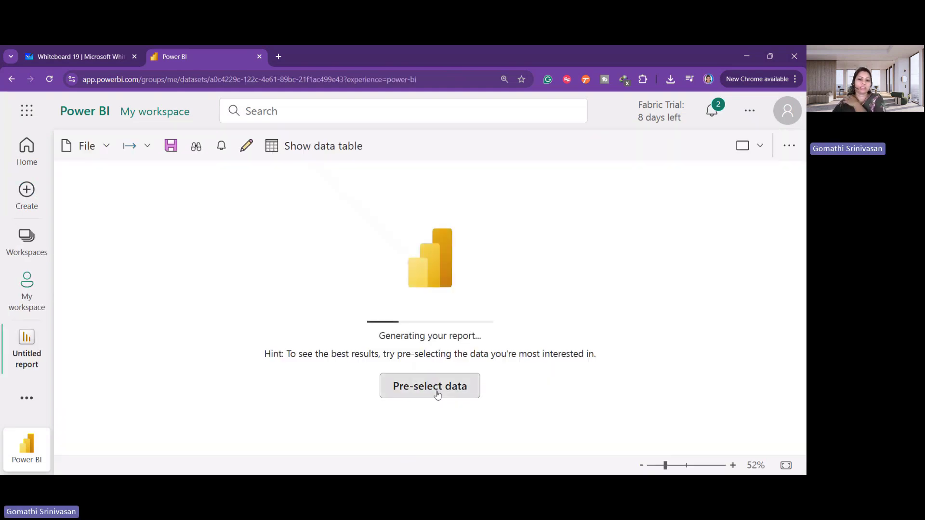
Pre-select the report data and tick Category in the Your data pane.
left_click(433, 388)
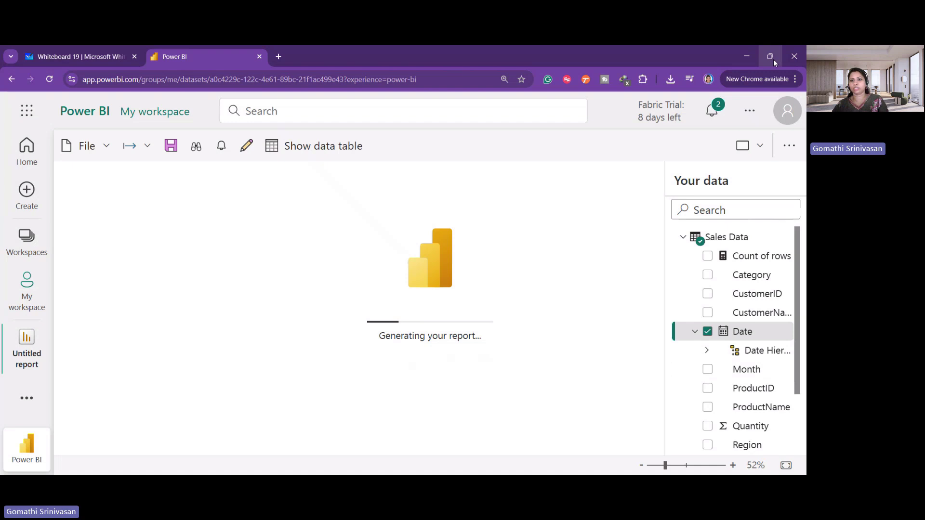
scroll(717, 348, "down", 3)
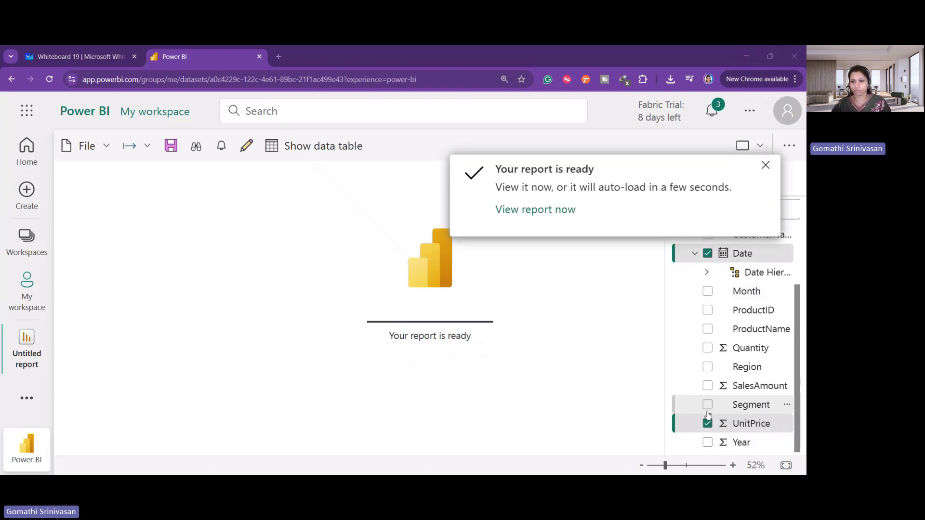
scroll(705, 352, "up", 2)
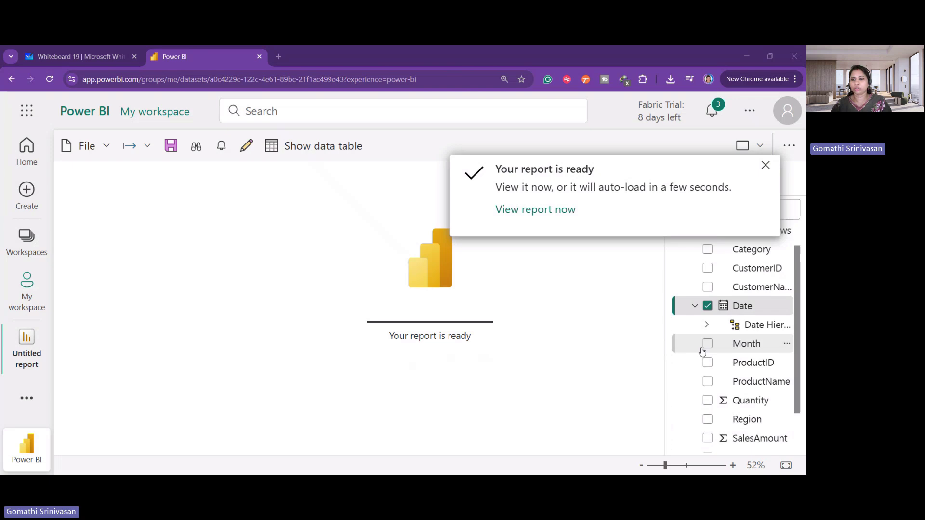
left_click(707, 275)
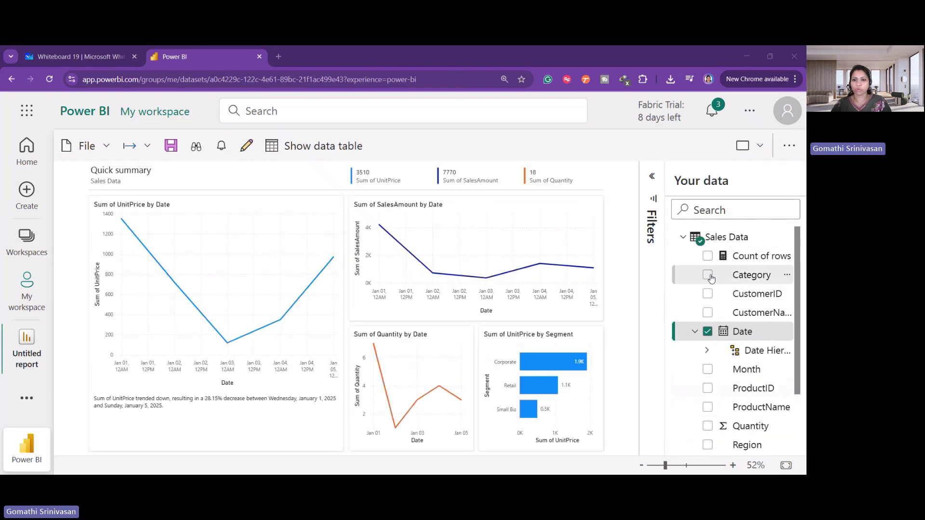
Tick CustomerName, Quantity, SalesAmount and Segment in the Your data pane.
left_click(707, 311)
scroll(710, 410, "down", 3)
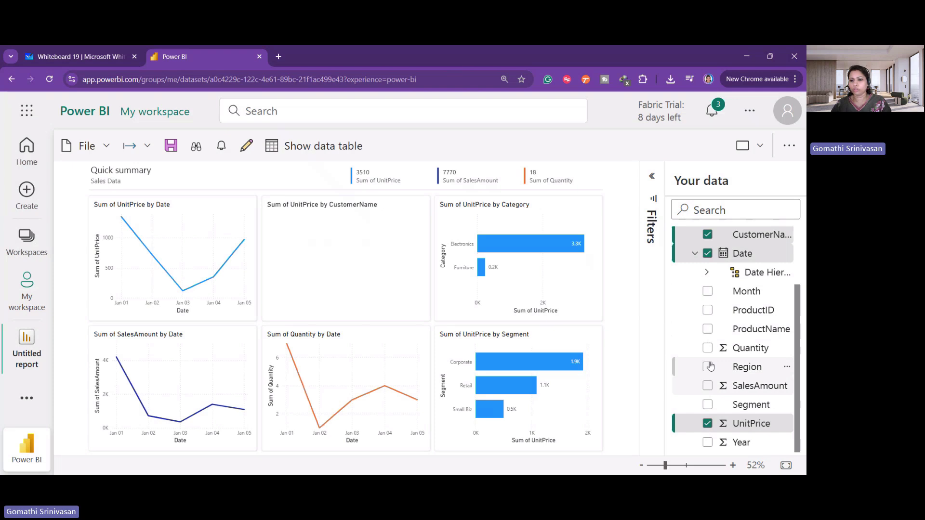
left_click(707, 348)
left_click(707, 386)
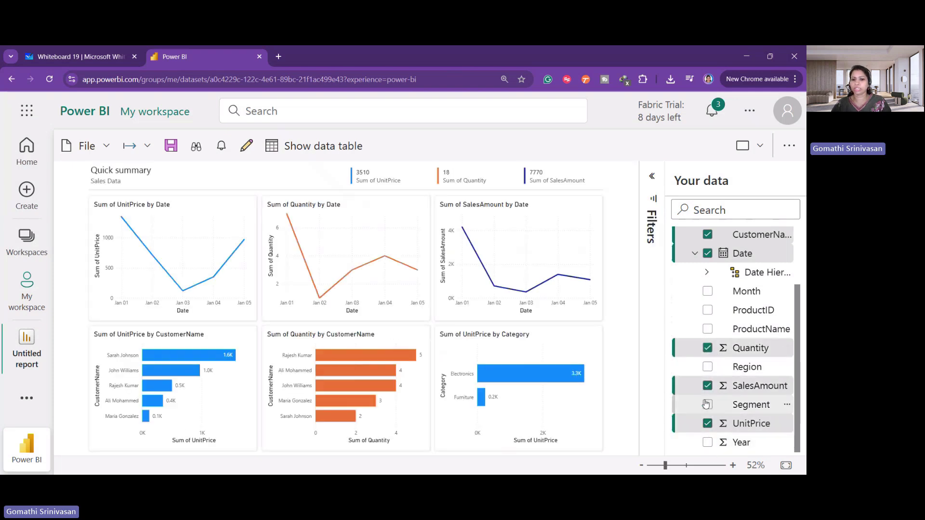
left_click(707, 404)
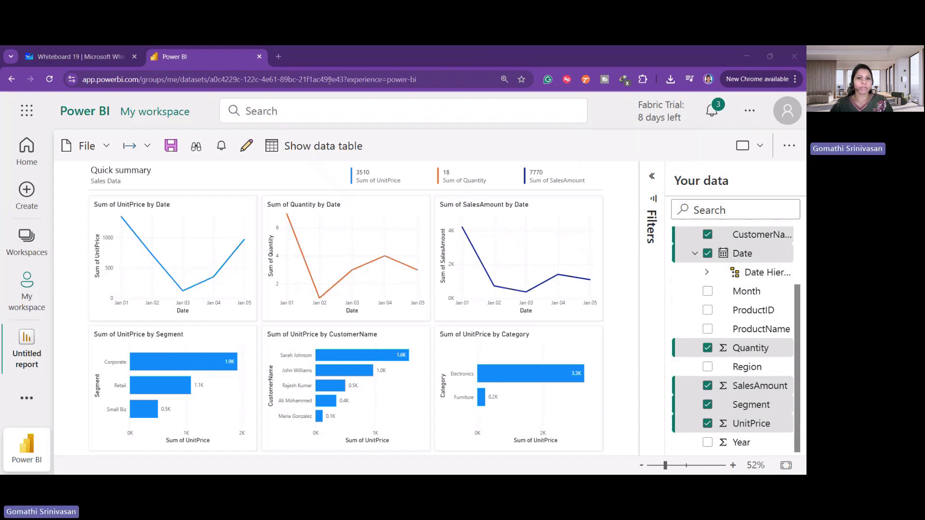
Scroll around the canvas to review the regenerated charts and 3510, 18, 7770 totals.
scroll(236, 296, "up", 2)
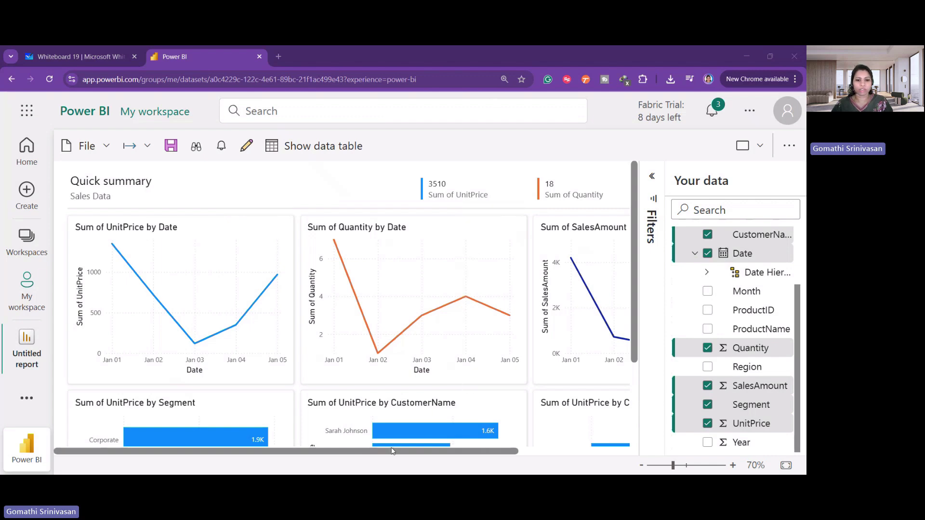
scroll(392, 453, "right", 3)
scroll(392, 452, "left", 3)
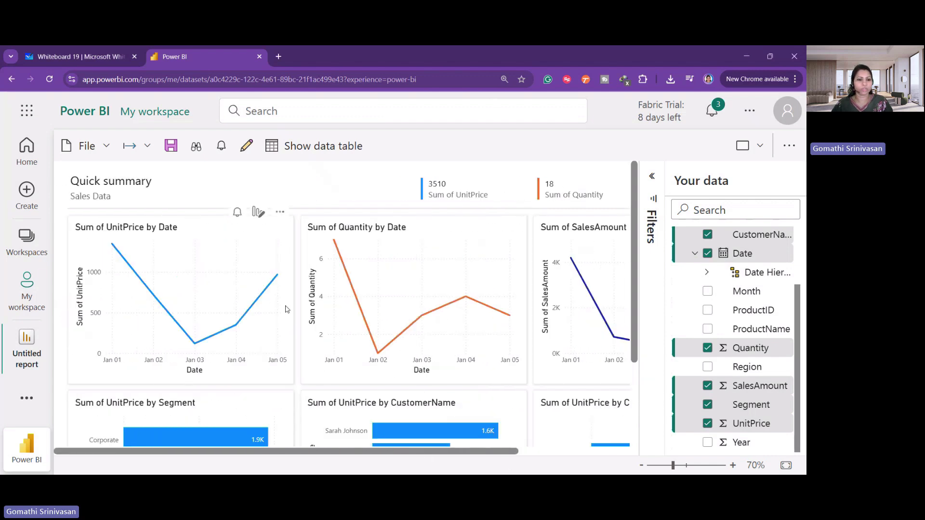
scroll(286, 373, "down", 3)
scroll(286, 372, "down", 1)
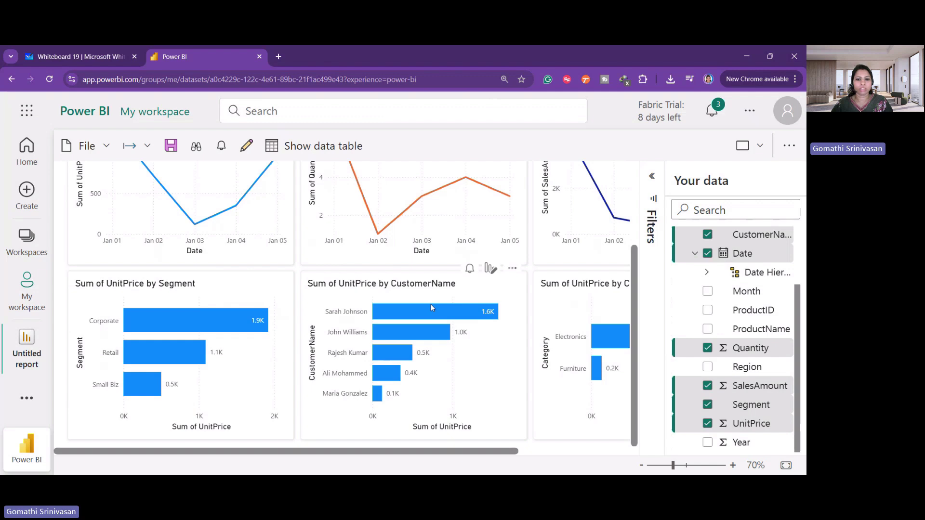
left_click_drag(409, 452, 557, 453)
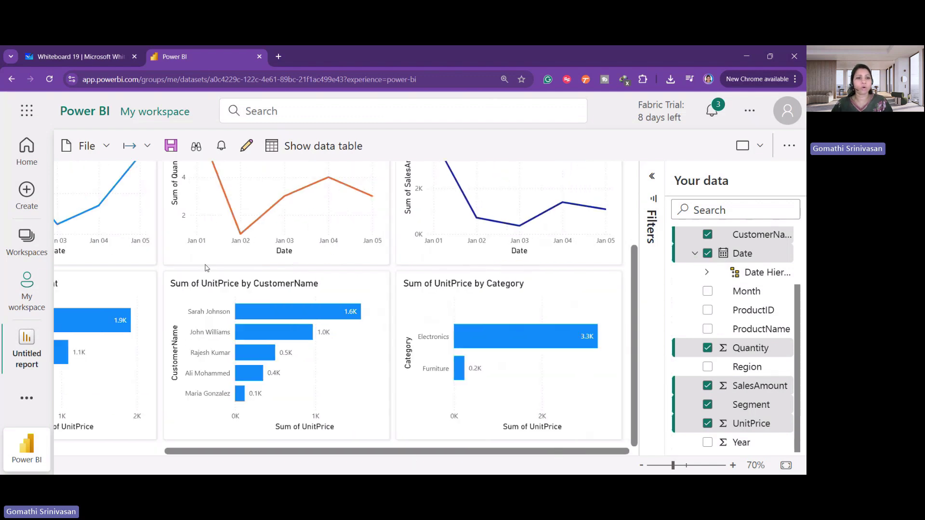
scroll(206, 268, "down", 2)
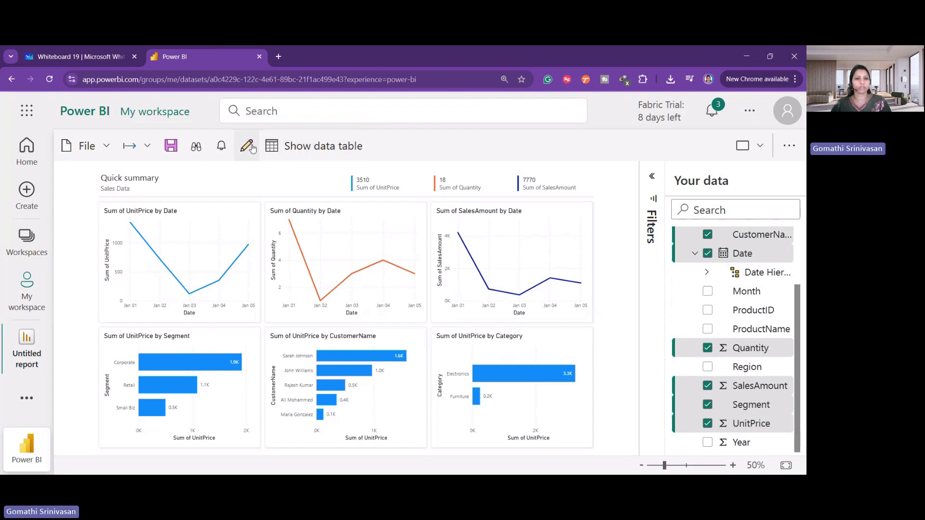
Zoom the page in and switch the Quick summary report to edit mode.
key("ctrl+plus")
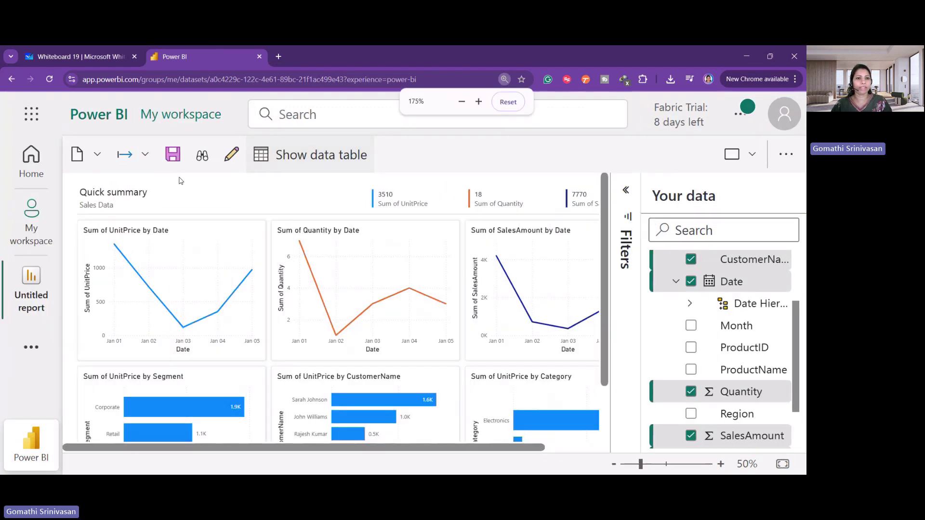
left_click(224, 163)
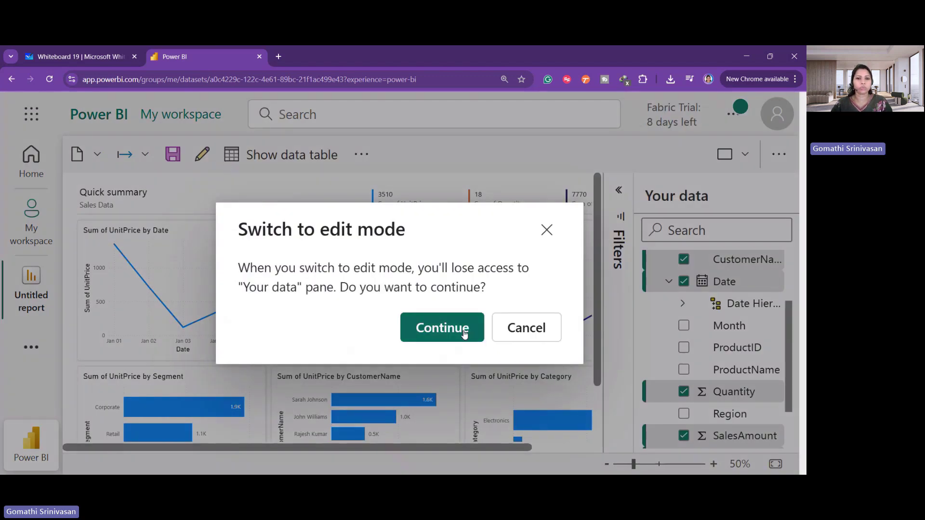
left_click(464, 334)
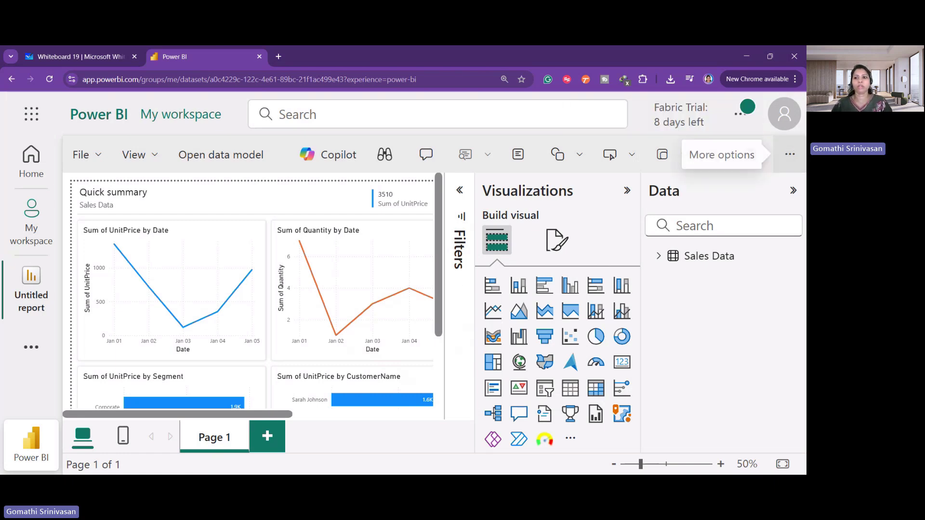
Collapse the side panes and change Sum of SalesAmount by Date into an area chart.
left_click(794, 192)
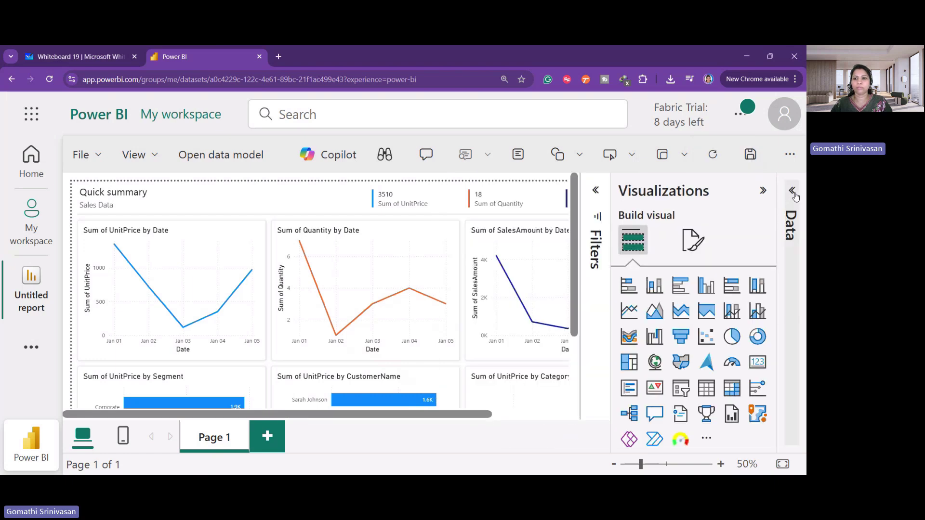
left_click(763, 191)
scroll(453, 409, "down", 2)
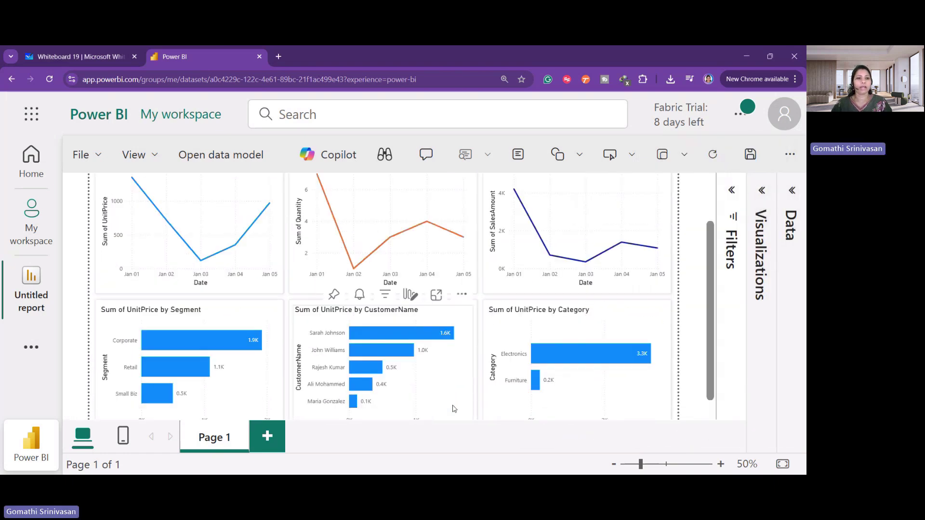
scroll(448, 405, "up", 2)
left_click(200, 233)
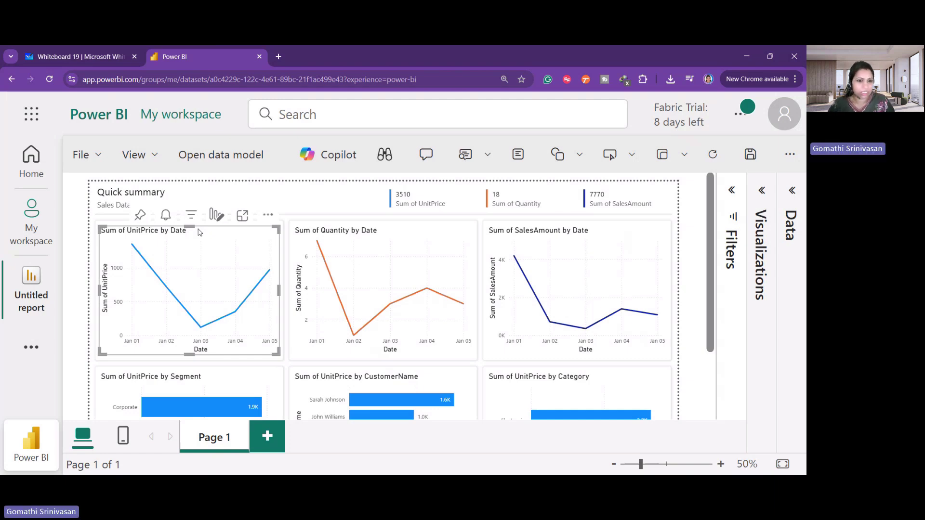
mouse_move(652, 337)
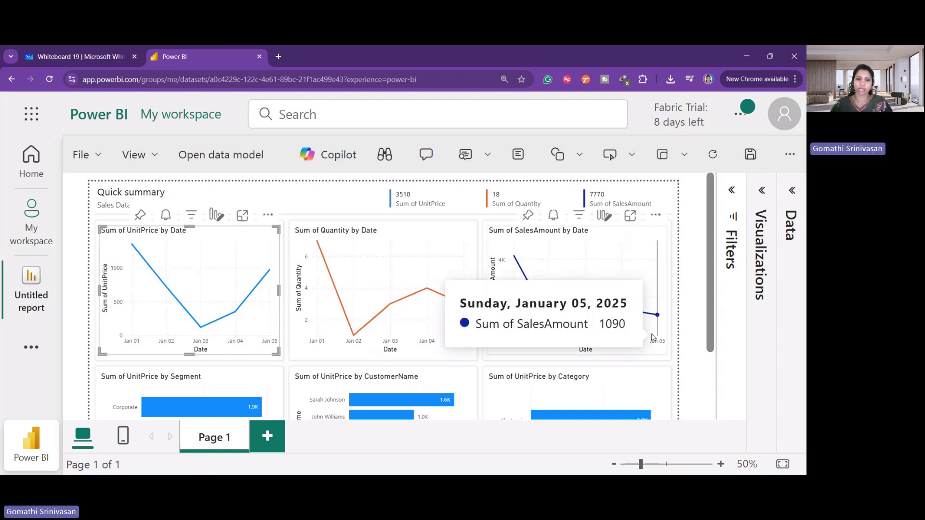
left_click(655, 243)
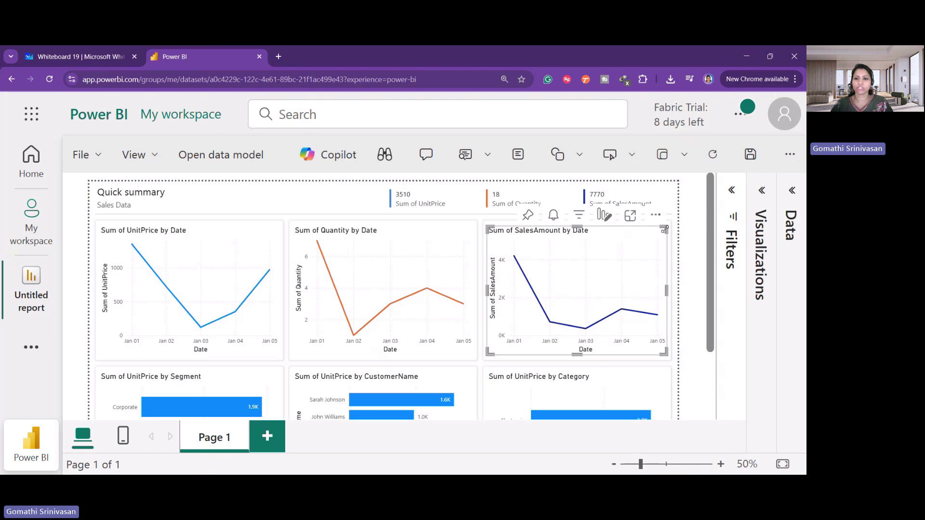
left_click(762, 191)
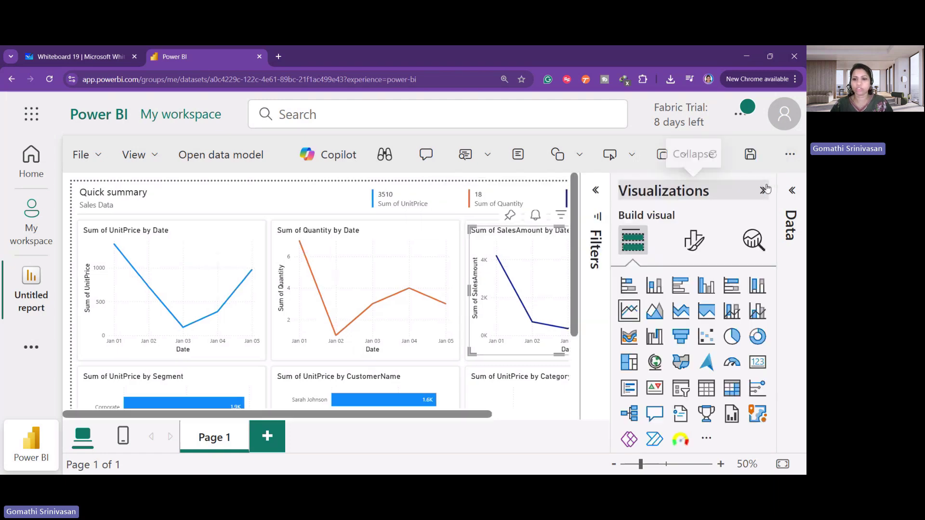
left_click(654, 311)
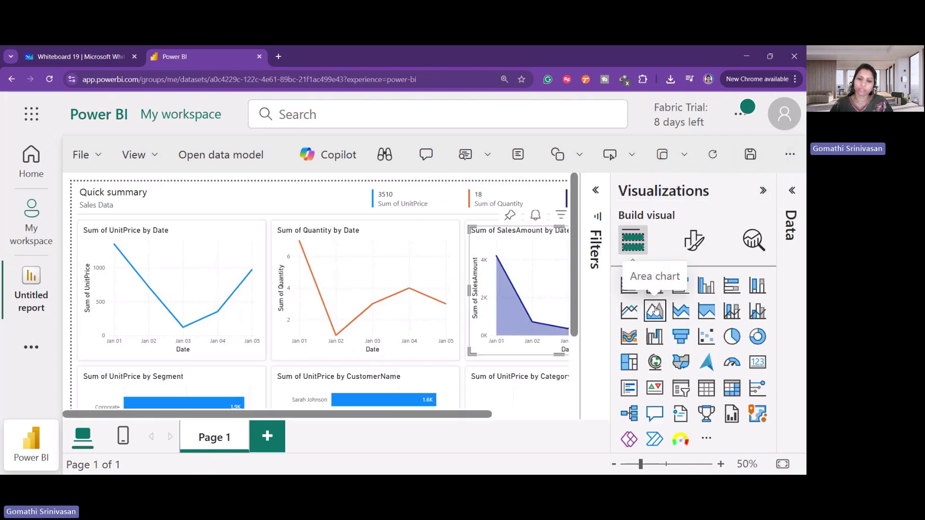
Remove the Sum of UnitPrice by Date chart, hide the Visualizations pane, and return to Whiteboard.
left_click(238, 241)
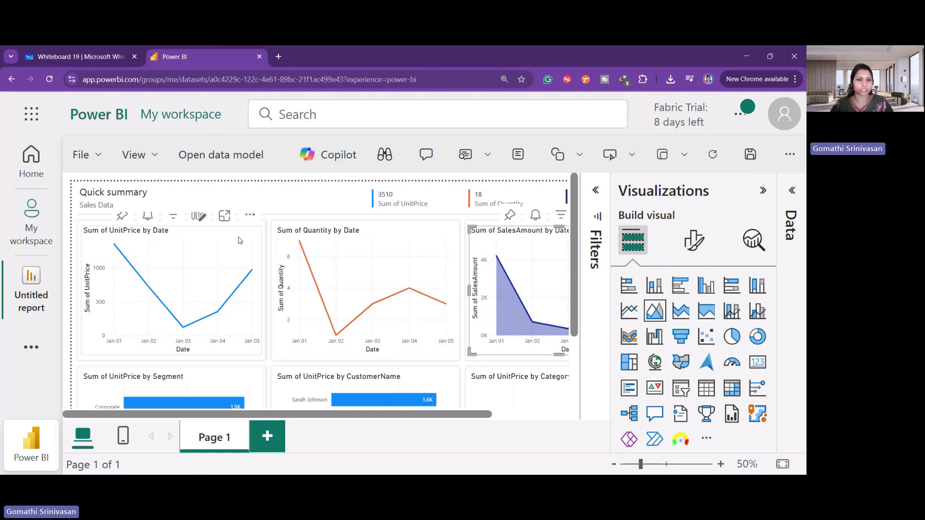
left_click(250, 214)
left_click(273, 324)
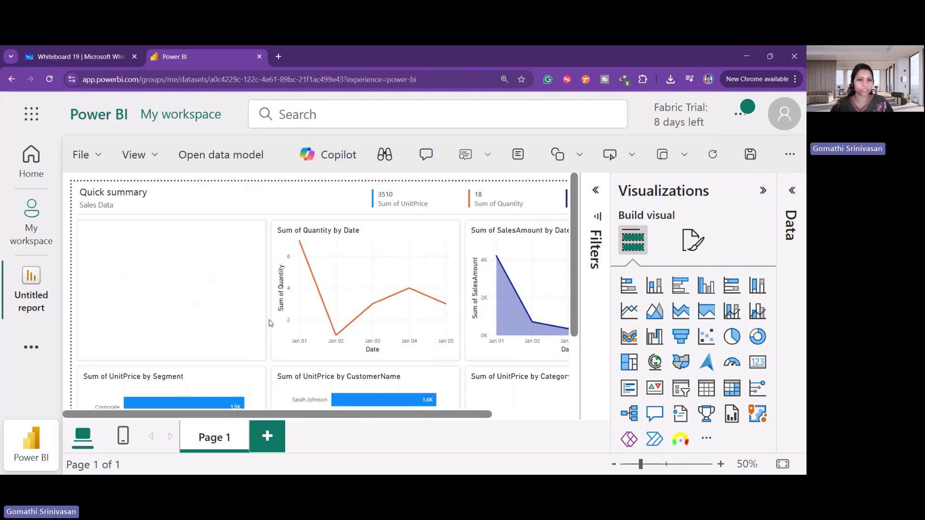
left_click(130, 256)
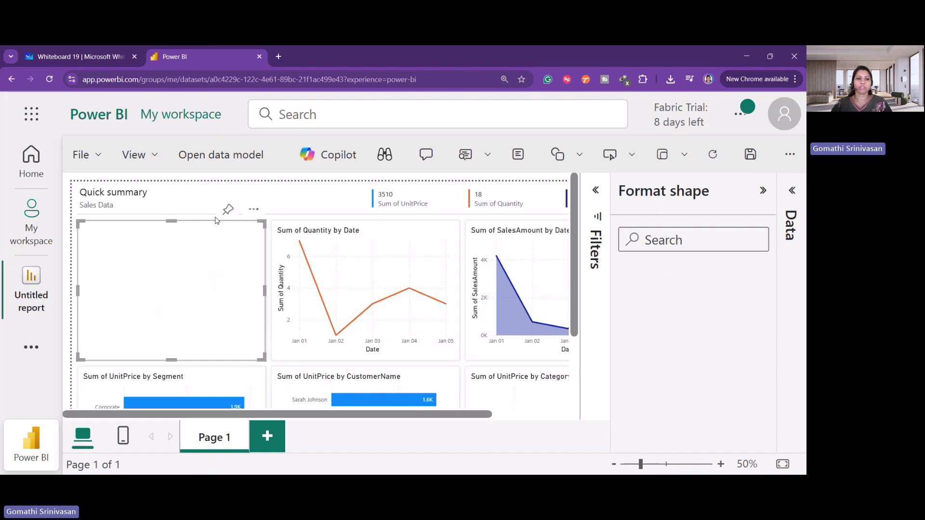
left_click(414, 199)
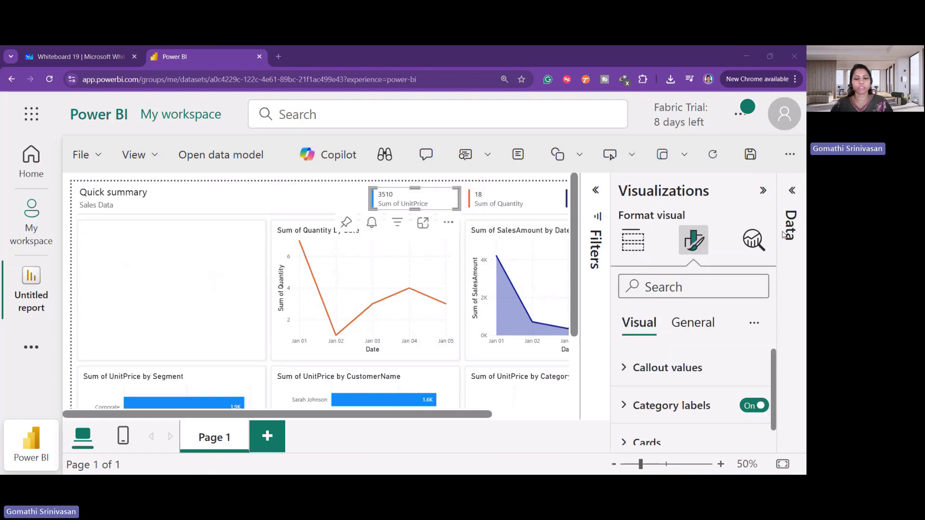
scroll(337, 289, "down", 2)
scroll(366, 275, "up", 2)
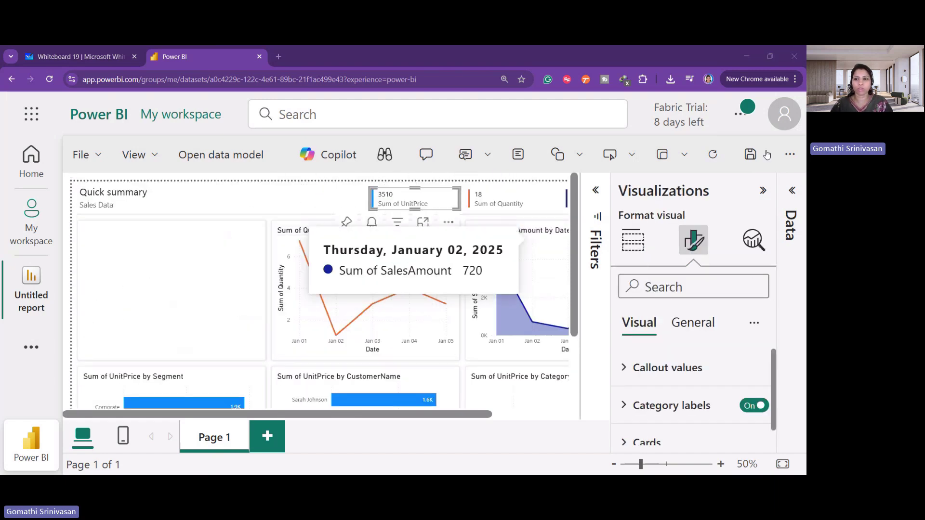
left_click(763, 189)
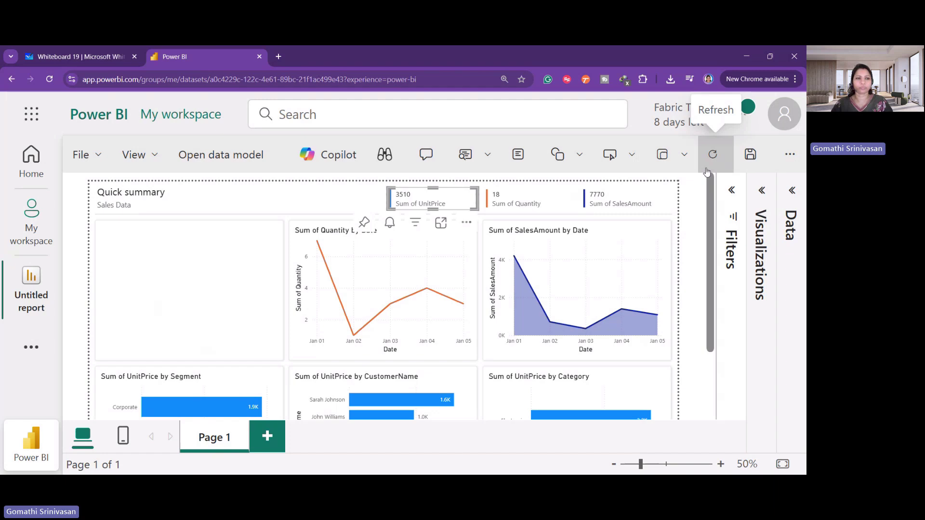
left_click(73, 54)
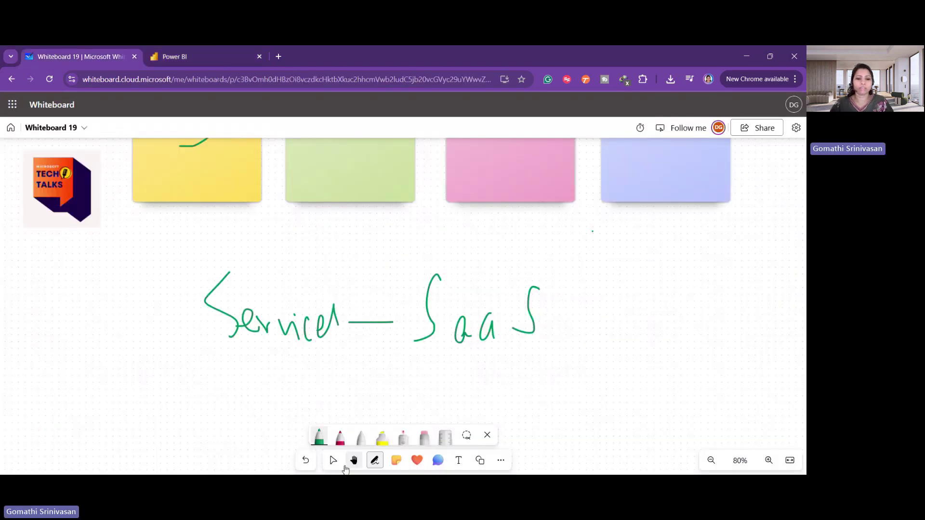
Drag the whiteboard canvas down with the Hand tool to reveal the title and four sticky notes.
left_click(353, 460)
left_click_drag(395, 258, 411, 415)
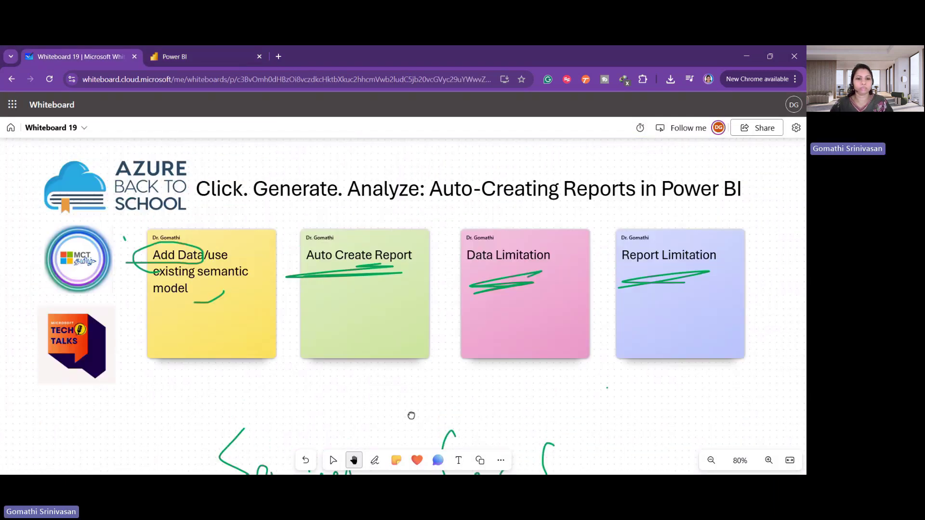
left_click(422, 376)
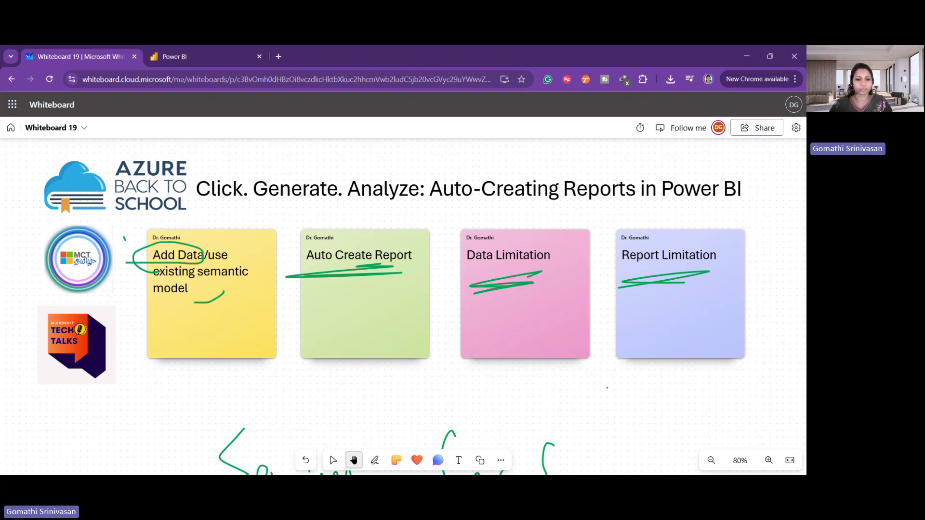
Handwrite '512 KB' in green ink on the pink Data Limitation note, then return to Power BI.
left_click(375, 460)
mouse_move(504, 300)
left_mouse_down()
mouse_move(506, 327)
mouse_move(542, 325)
mouse_move(586, 307)
left_mouse_up()
left_click_drag(586, 272, 591, 306)
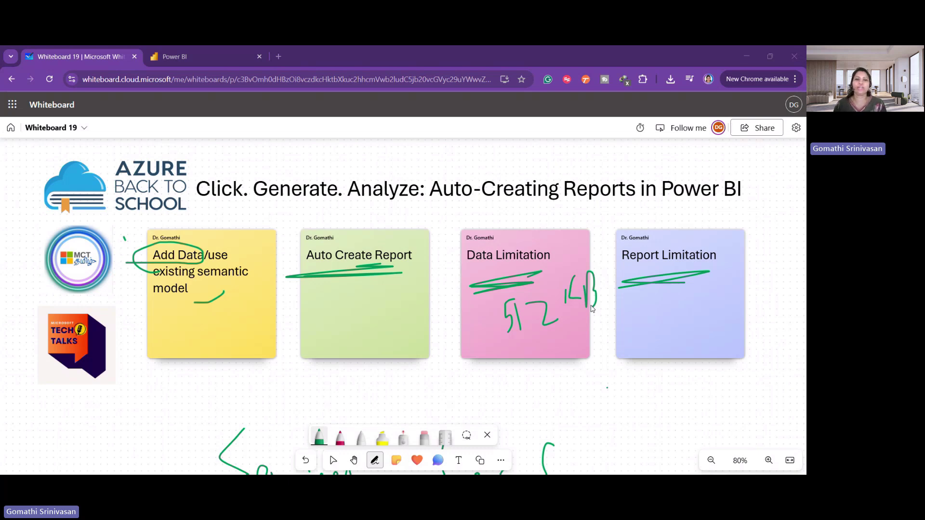
left_click(180, 62)
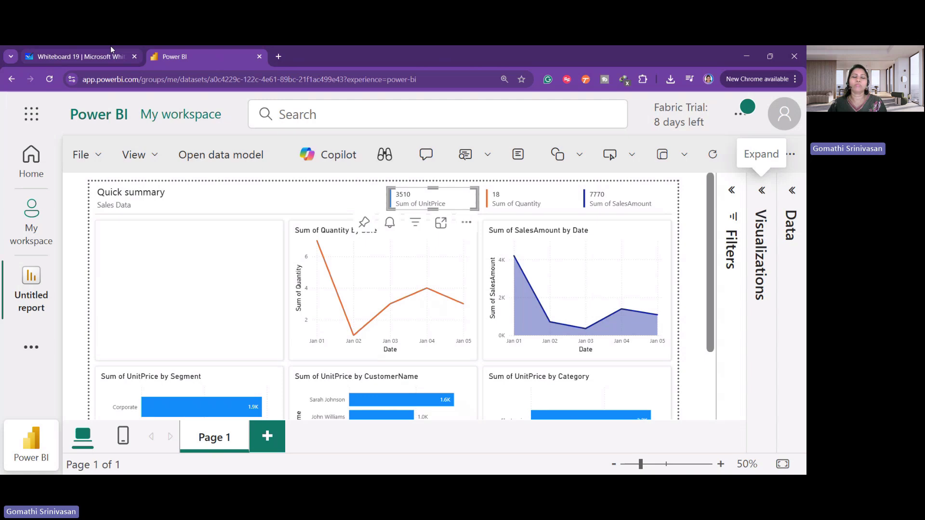
Switch to the Sales Data Quick summary report with its SalesAmount by Date chart.
left_click(77, 57)
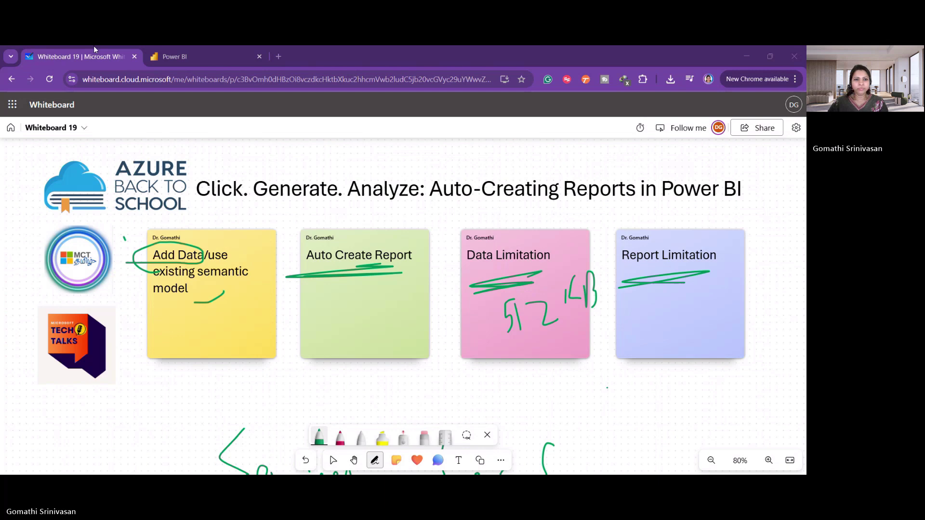
left_click(175, 49)
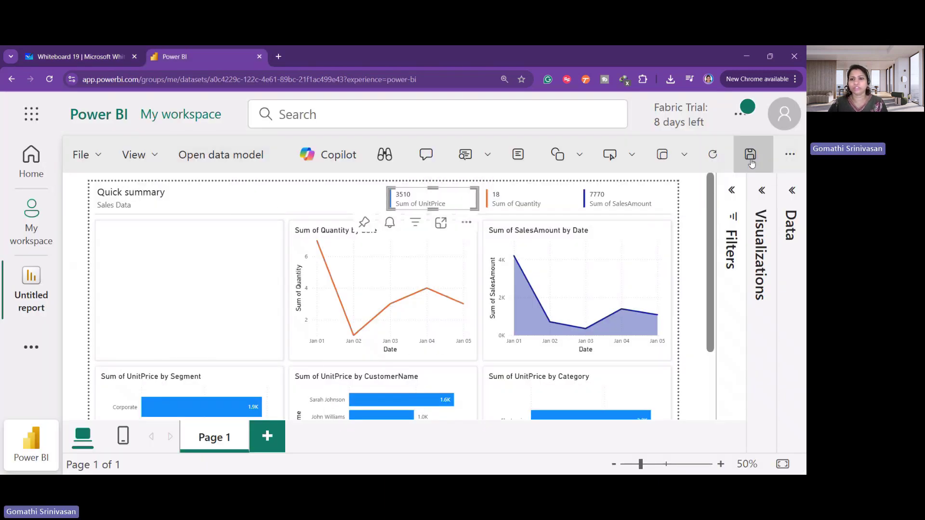
Save the Quick summary report as 'Sales Report V1' and view it in My workspace.
left_click(750, 154)
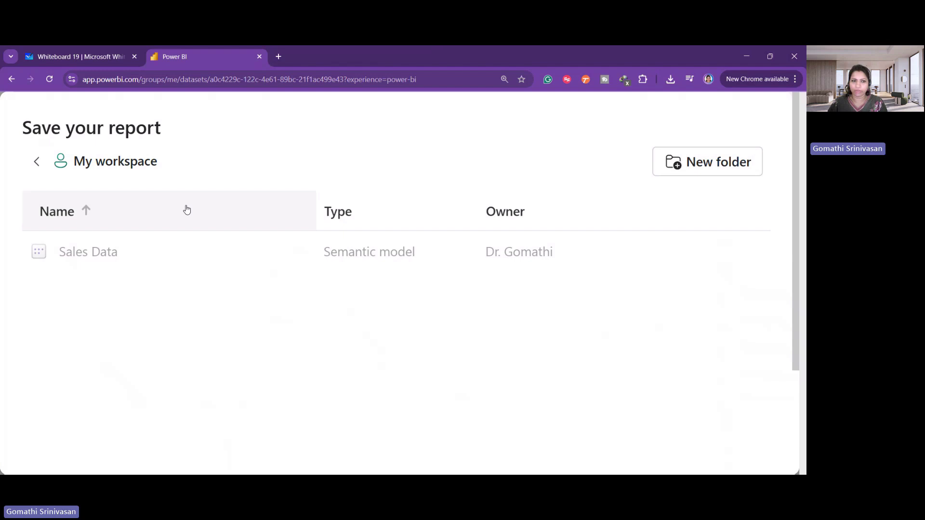
scroll(500, 406, "down", 3)
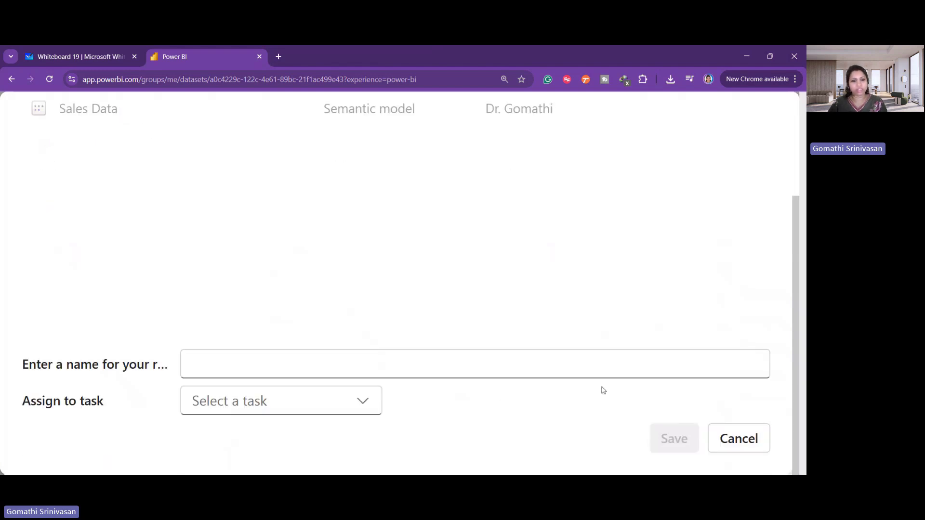
left_click(250, 361)
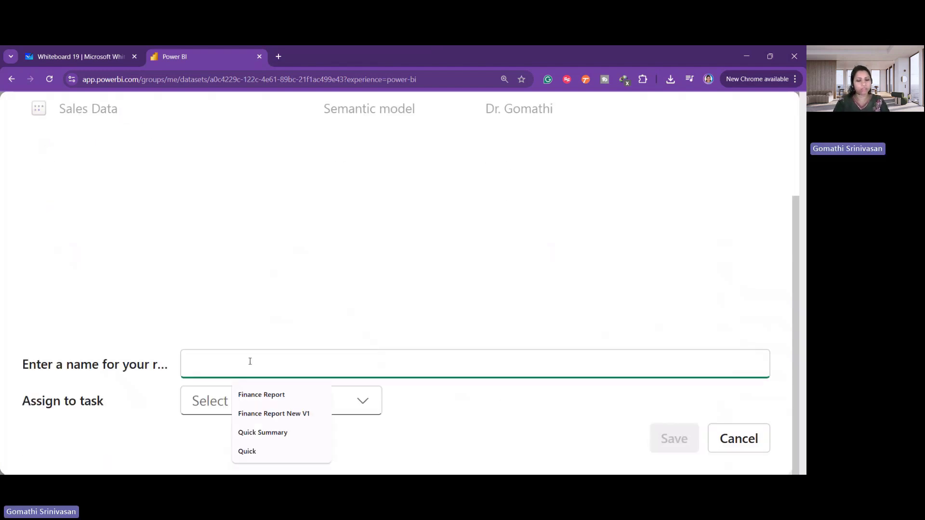
type("Sales Repor")
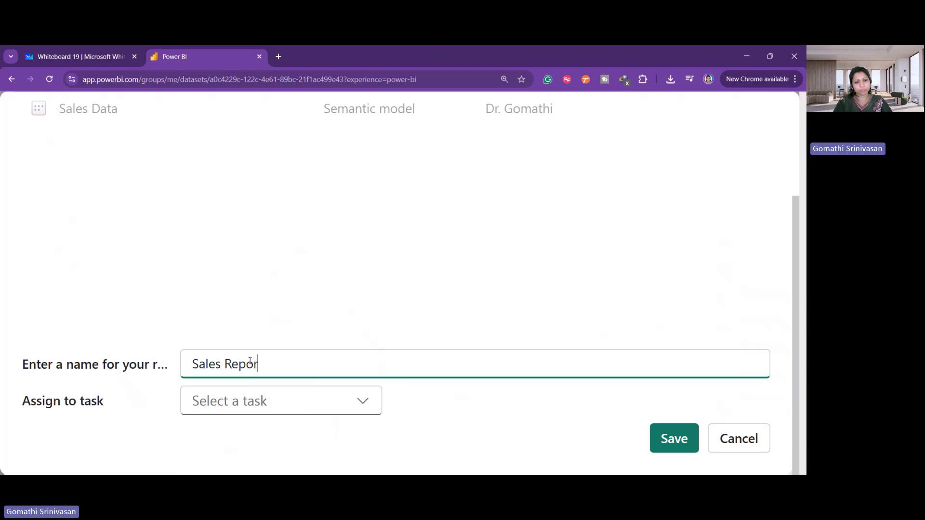
type("t V1")
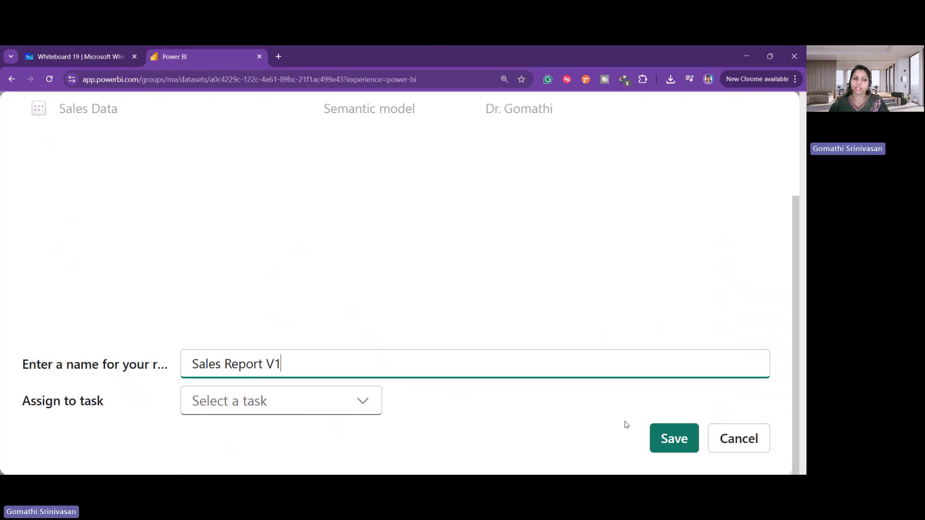
left_click(681, 439)
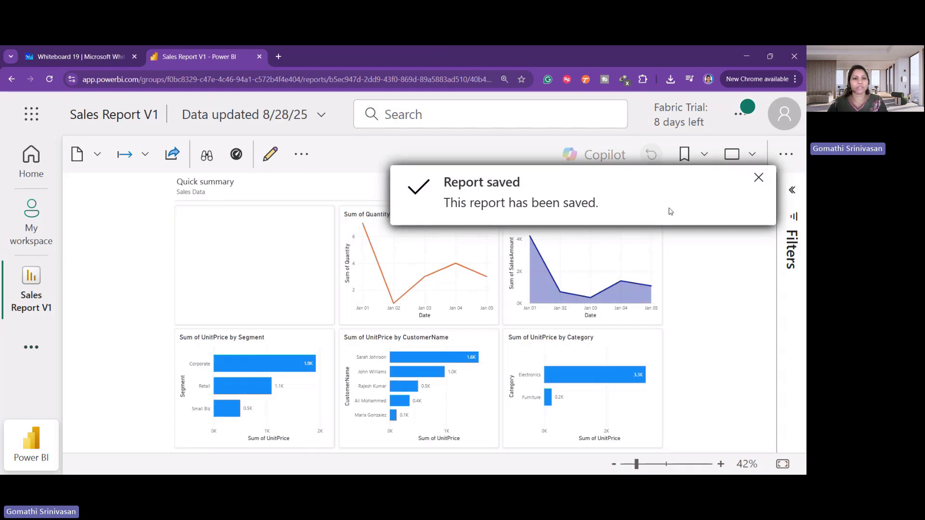
left_click(757, 177)
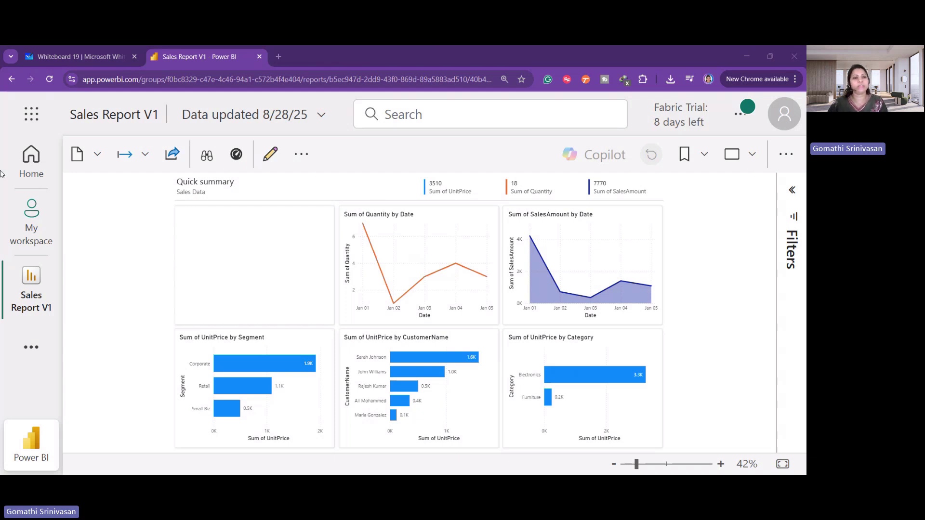
left_click(30, 217)
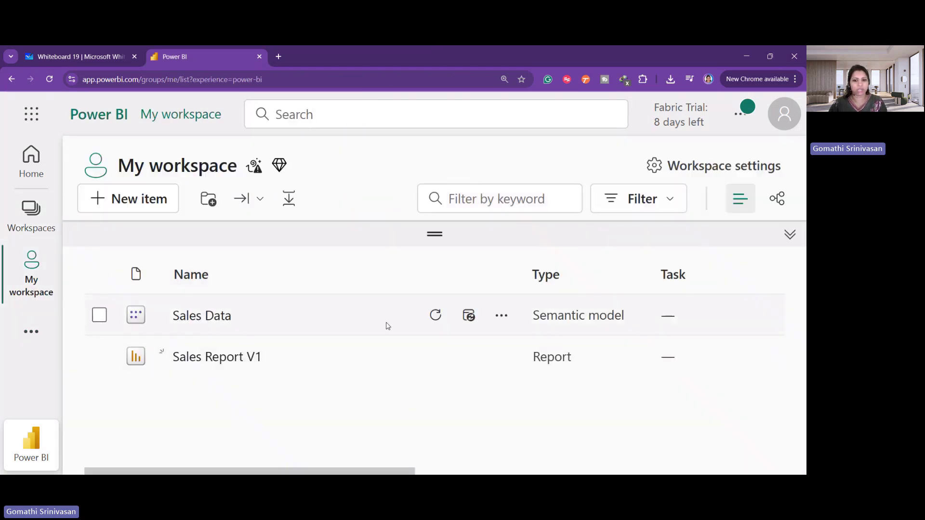
Auto-create another report from the Sales Data model, then switch to the Whiteboard 19 tab.
left_click(499, 314)
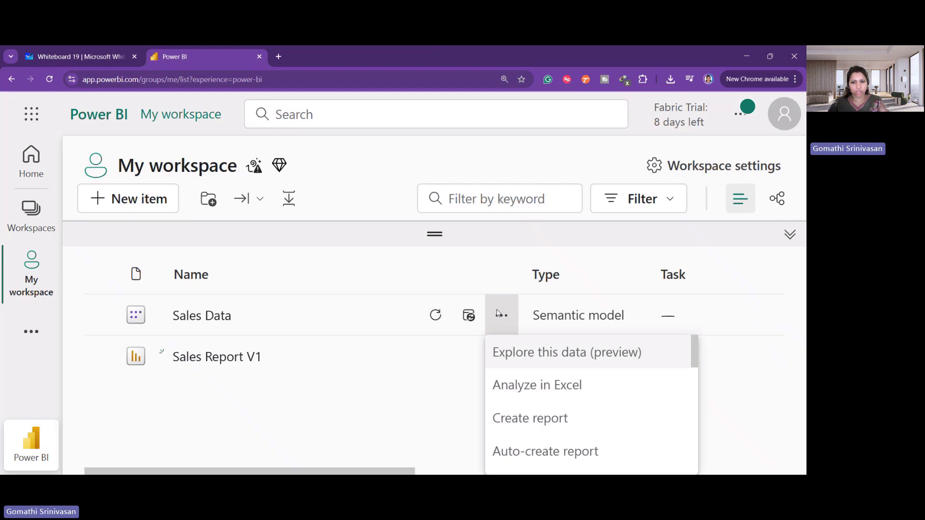
mouse_move(517, 388)
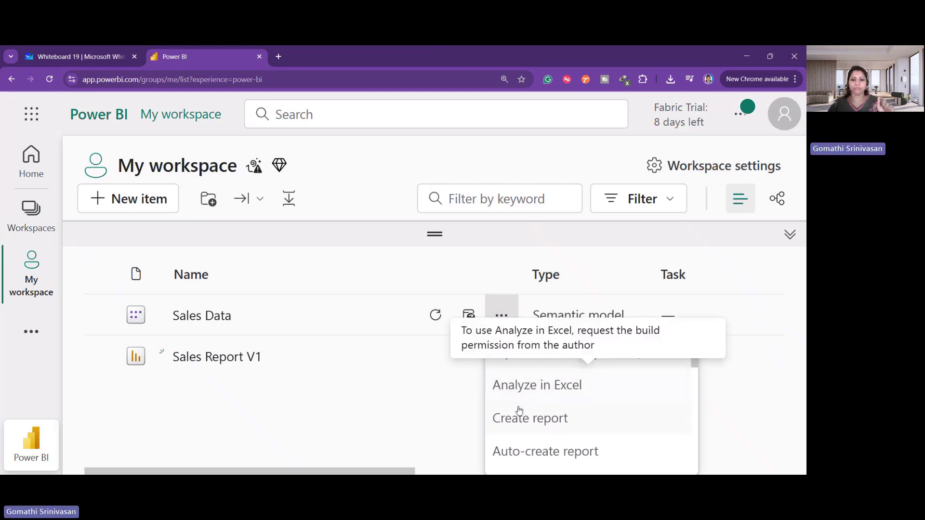
scroll(516, 414, "down", 2)
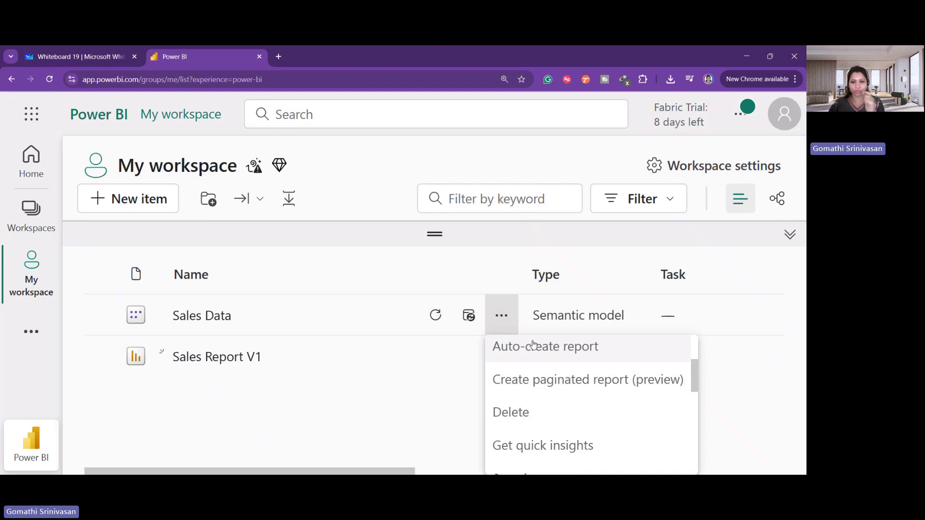
left_click(561, 356)
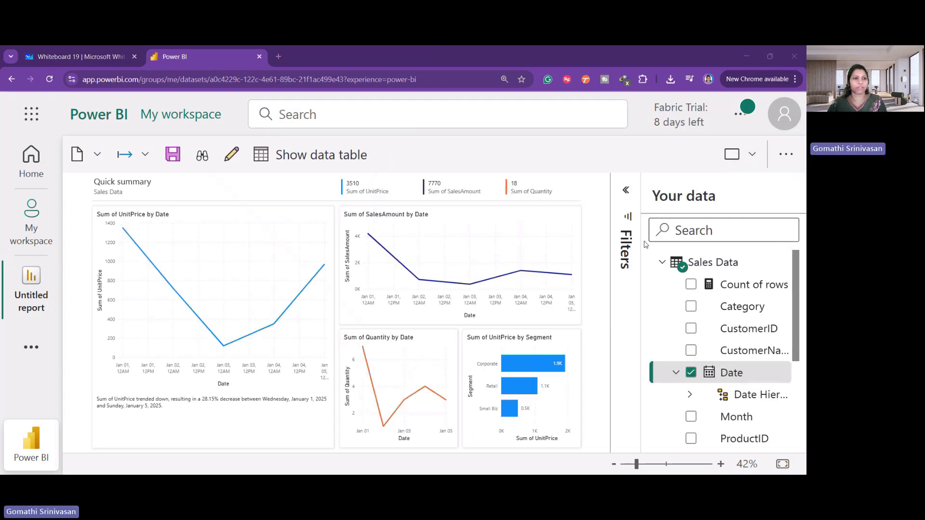
left_click(76, 49)
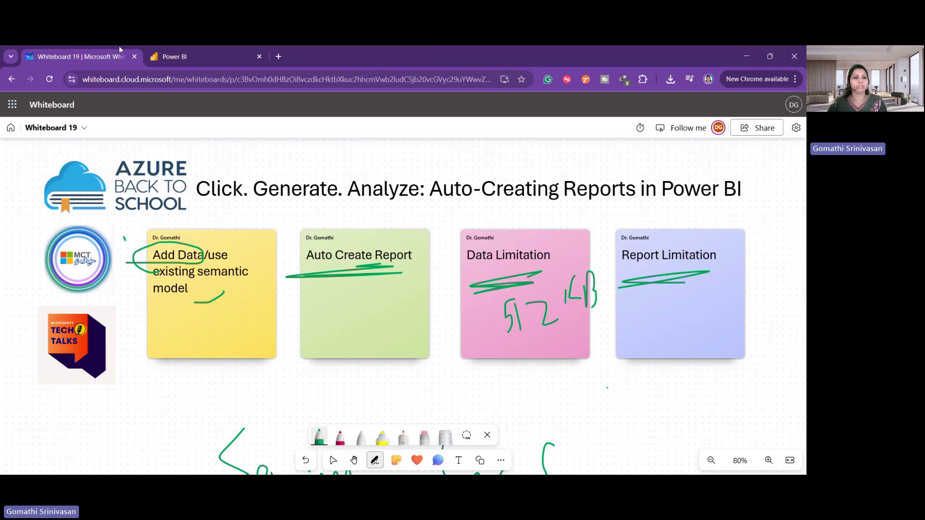
In a new tab, open the YouTube channel's Playlists page from the 'you' address-bar suggestion.
left_click(278, 56)
type("you")
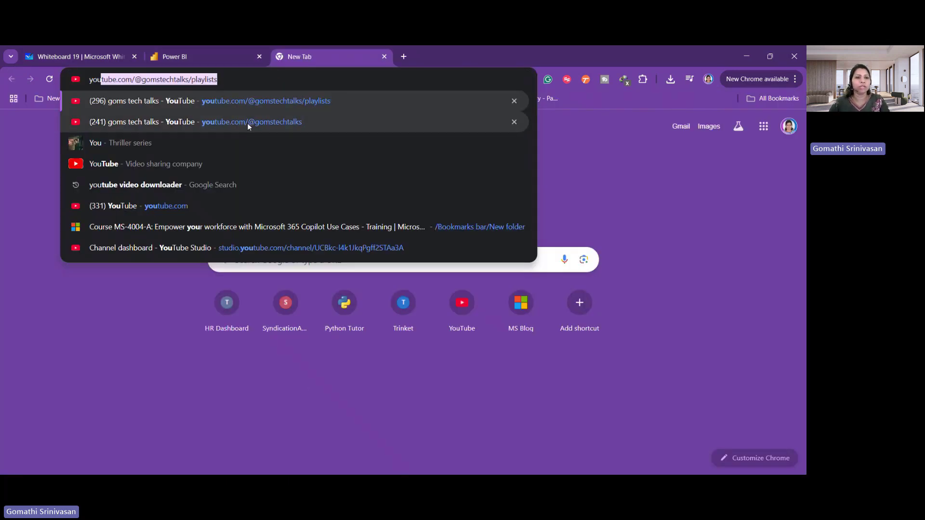
key("Return")
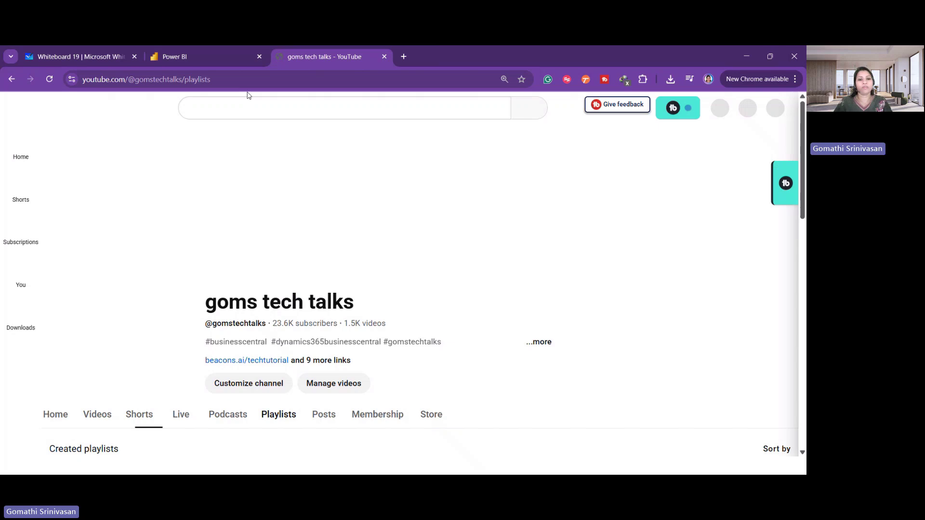
Scroll through the created playlists, including Power BI Interview Preparation 2025 and Power BI - English.
scroll(353, 376, "down", 2)
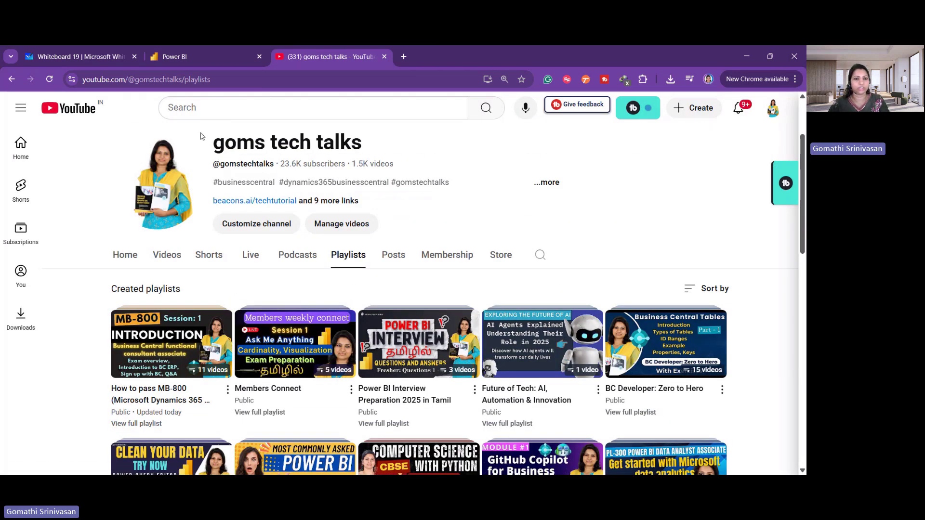
scroll(467, 204, "down", 2)
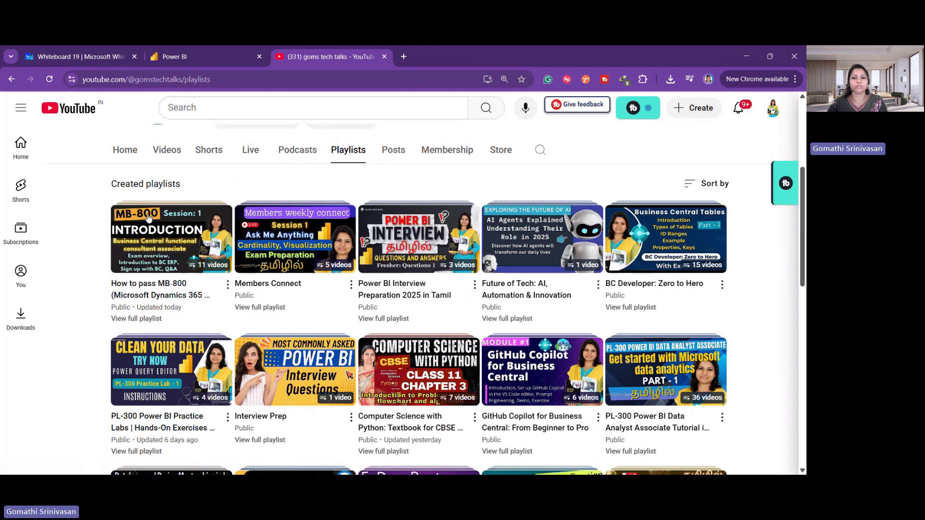
scroll(430, 266, "down", 2)
scroll(430, 267, "down", 4)
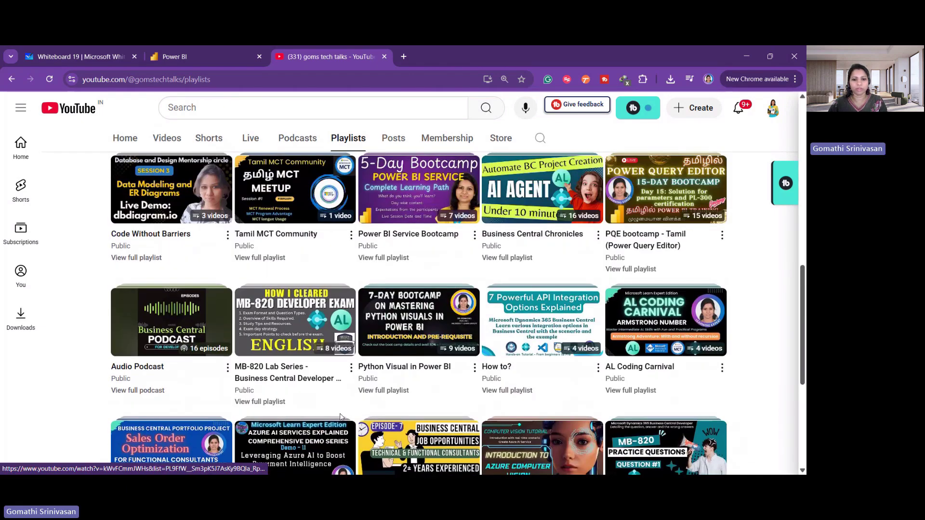
scroll(345, 410, "down", 5)
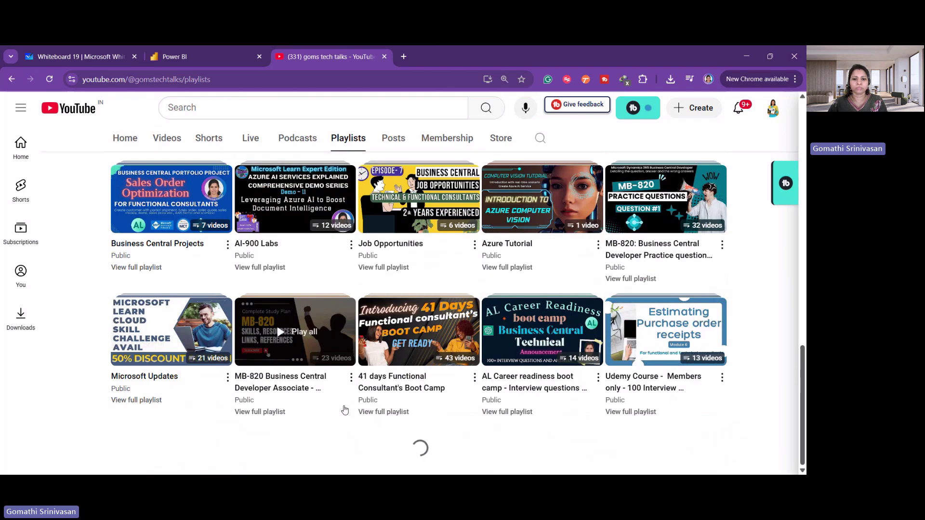
scroll(345, 410, "down", 15)
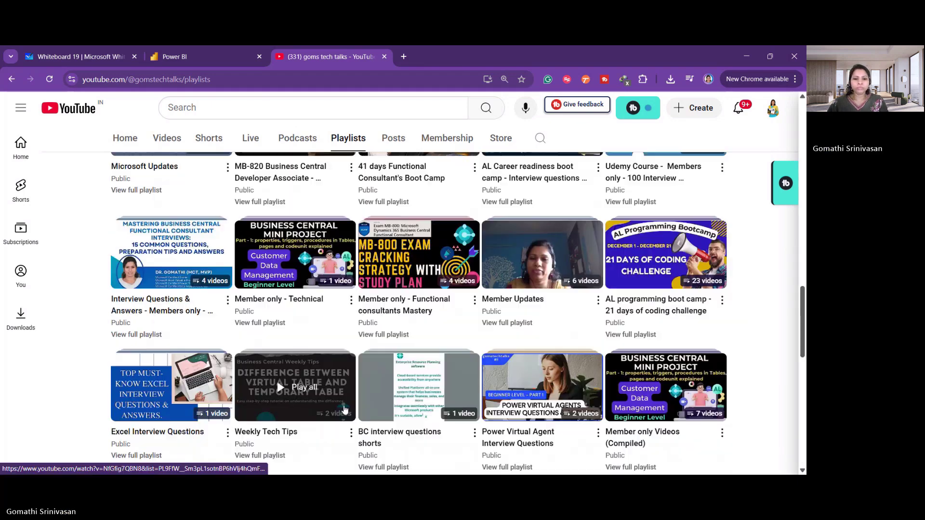
scroll(345, 410, "down", 3)
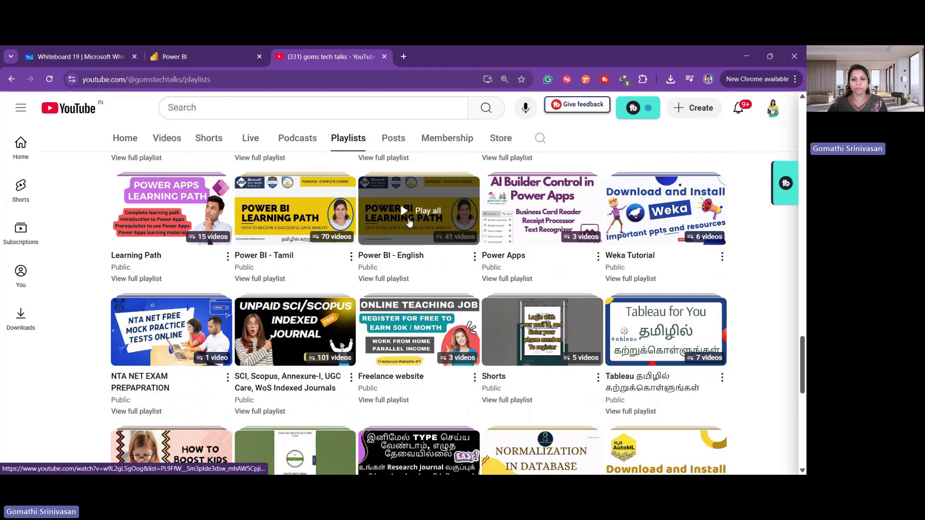
scroll(400, 245, "down", 6)
scroll(420, 400, "up", 20)
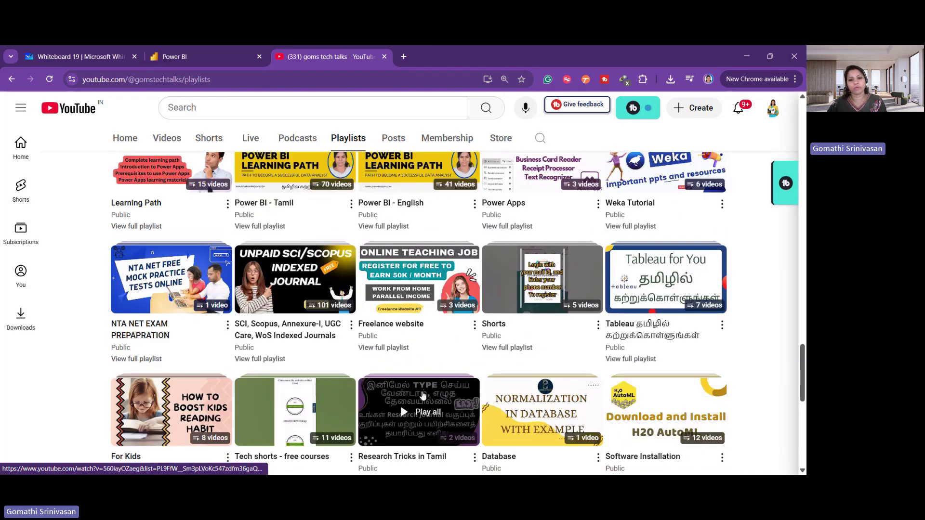
scroll(422, 395, "down", 10)
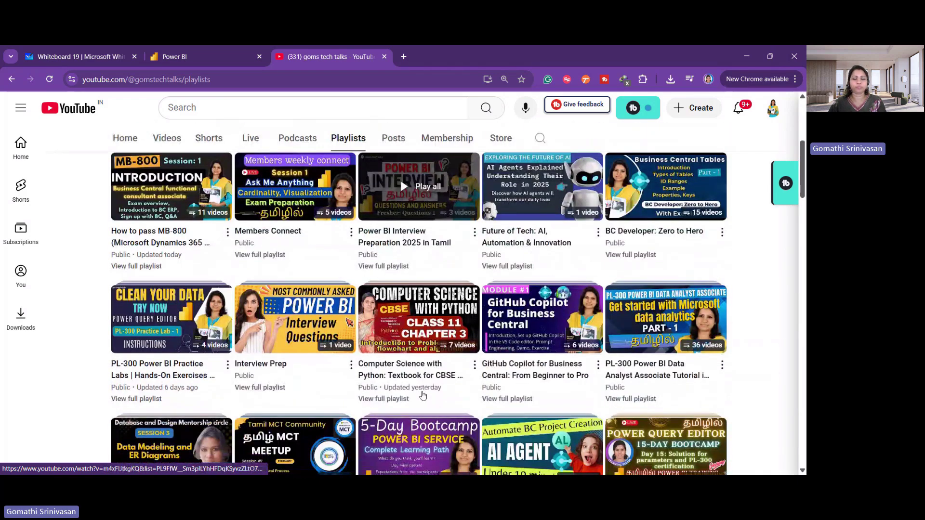
scroll(423, 395, "up", 4)
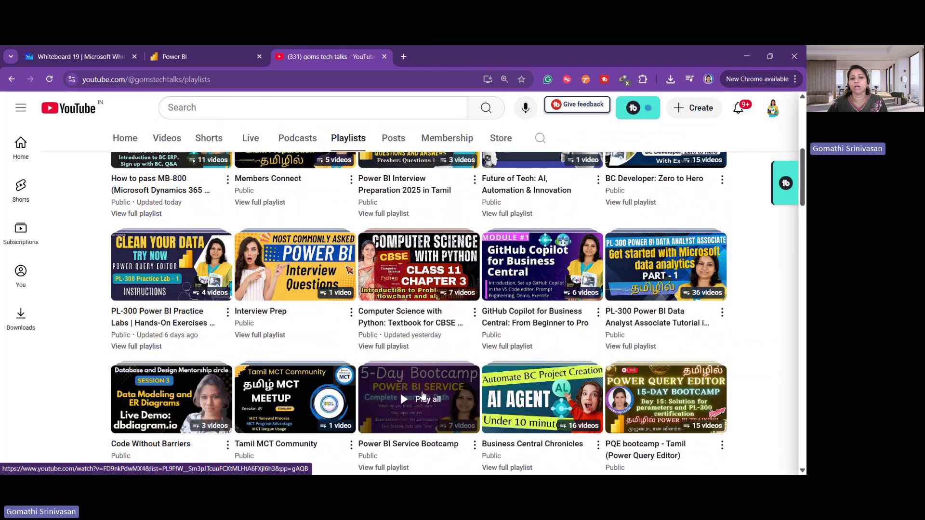
scroll(422, 395, "up", 5)
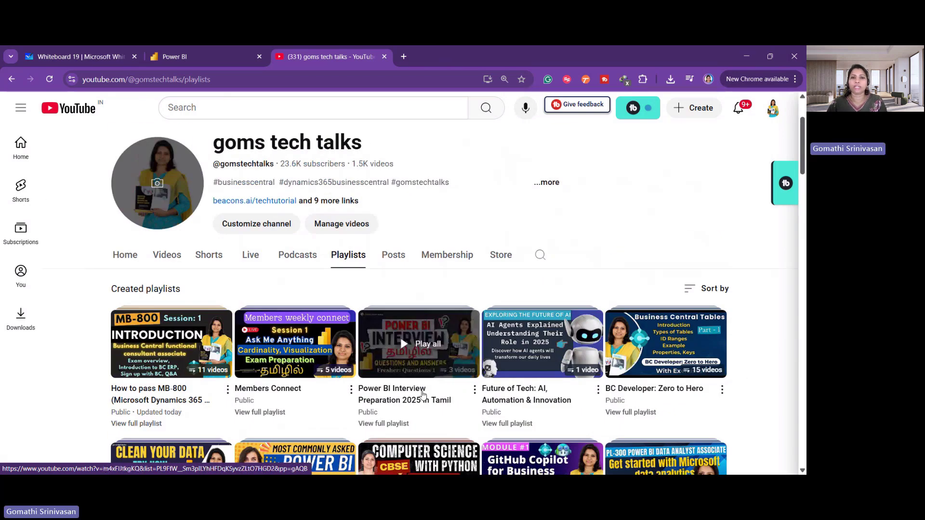